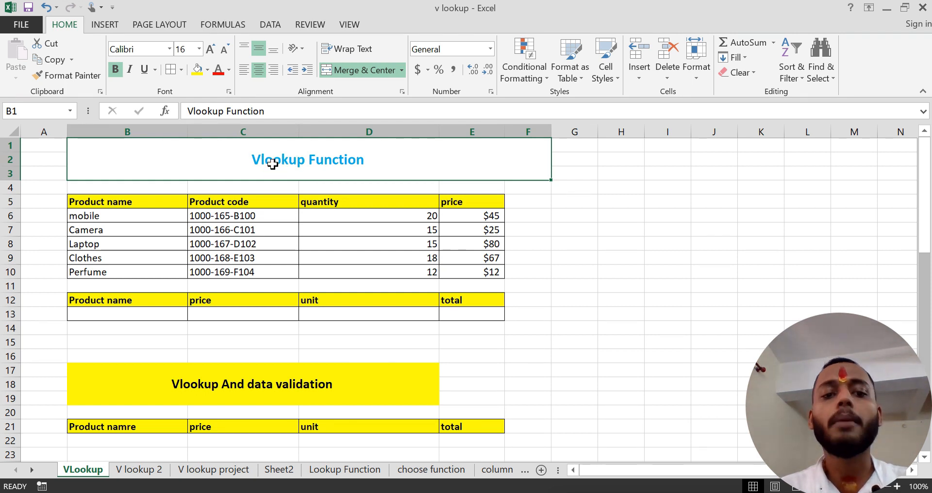
# - View the VLOOKUP syntax description in the list of lookup and reference functions
pyautogui.click(234, 23)
pyautogui.click(261, 78)
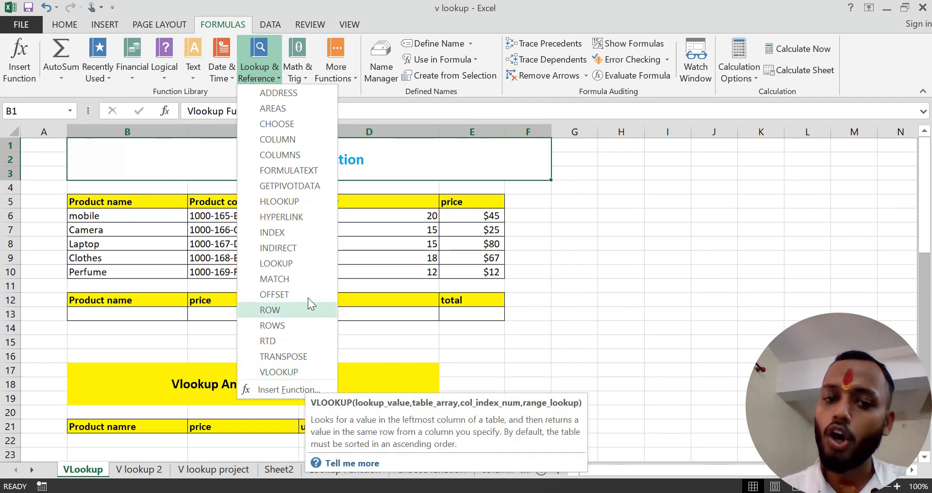
pyautogui.click(613, 307)
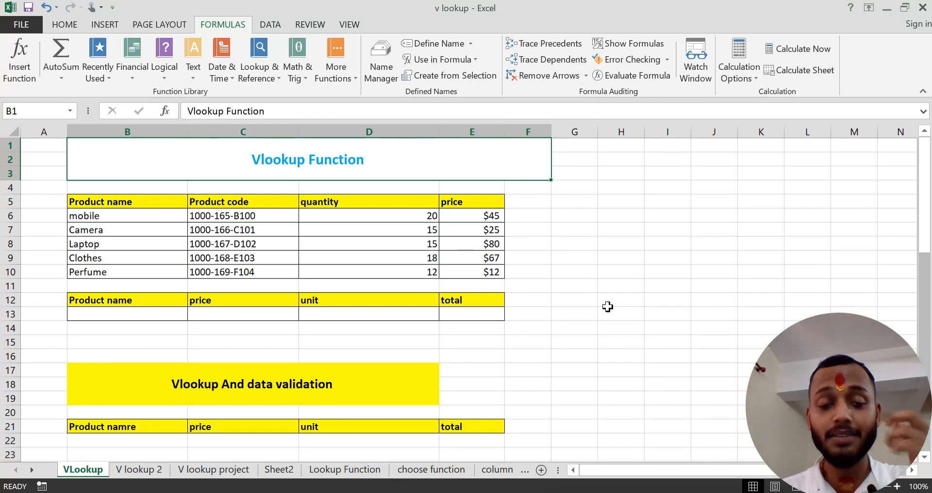
pyautogui.click(593, 259)
pyautogui.click(582, 233)
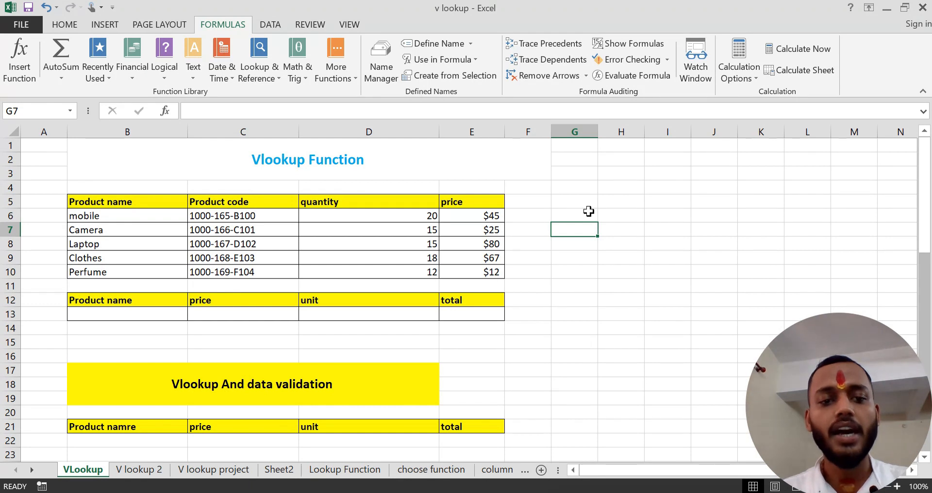
pyautogui.click(588, 211)
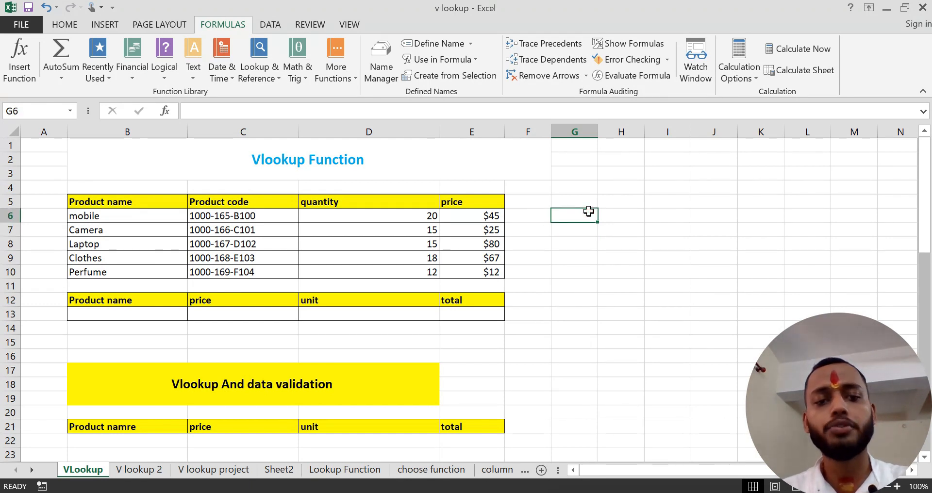
pyautogui.click(588, 233)
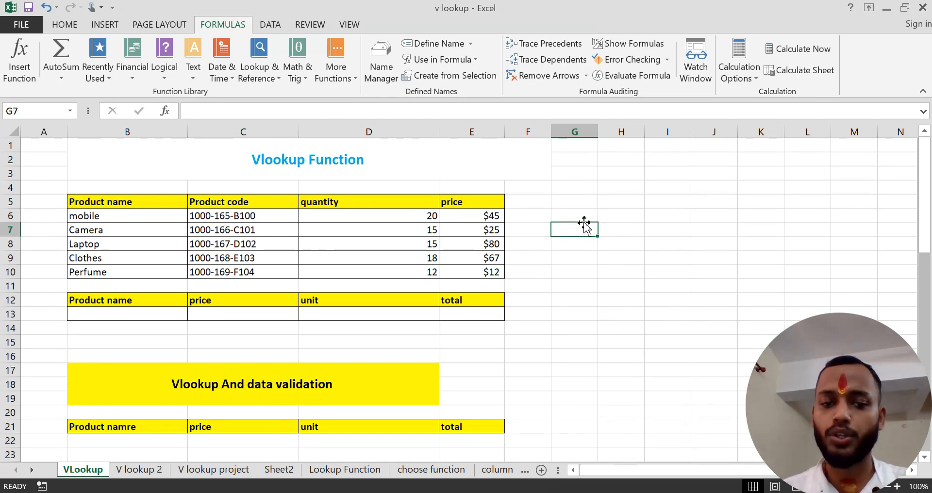
pyautogui.click(585, 212)
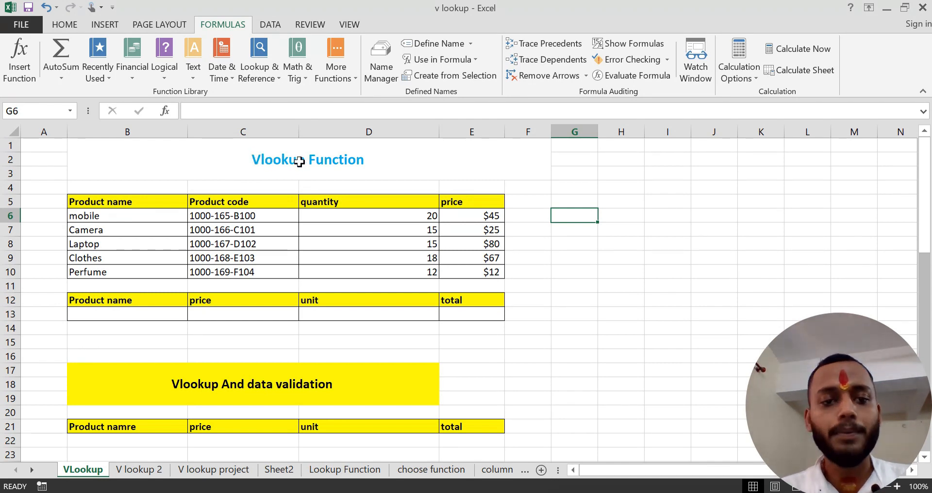
# - Examine the product table in B5:E10, its Product name column, and its Product code, quantity and price columns
pyautogui.moveTo(131, 200); pyautogui.dragTo(479, 270)
pyautogui.moveTo(153, 201); pyautogui.dragTo(162, 268)
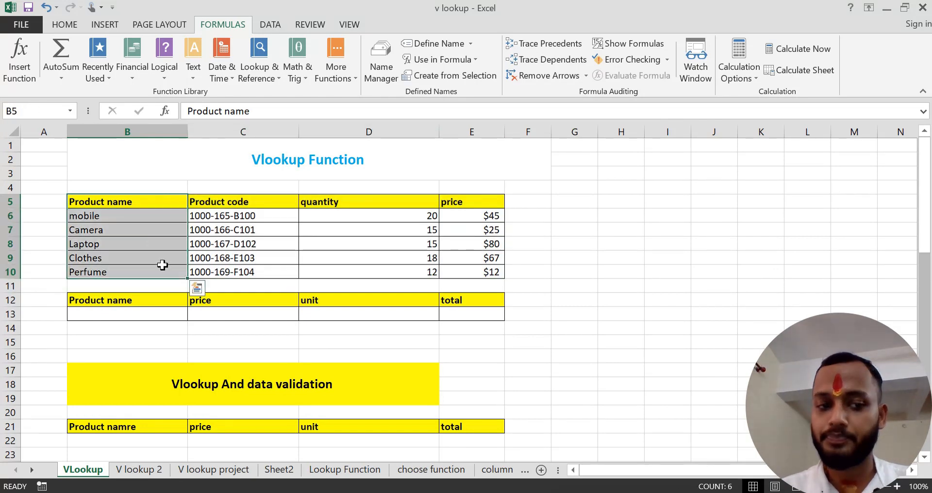
pyautogui.click(154, 130)
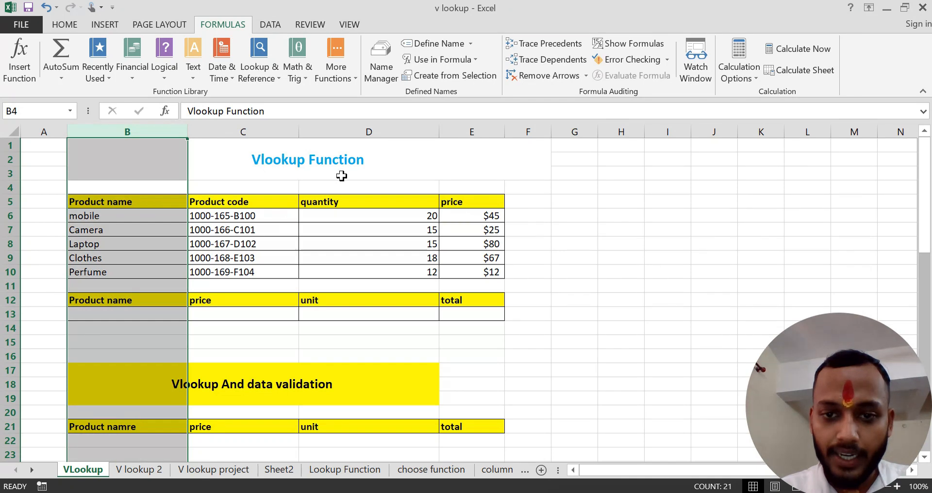
pyautogui.click(9, 230)
pyautogui.click(569, 298)
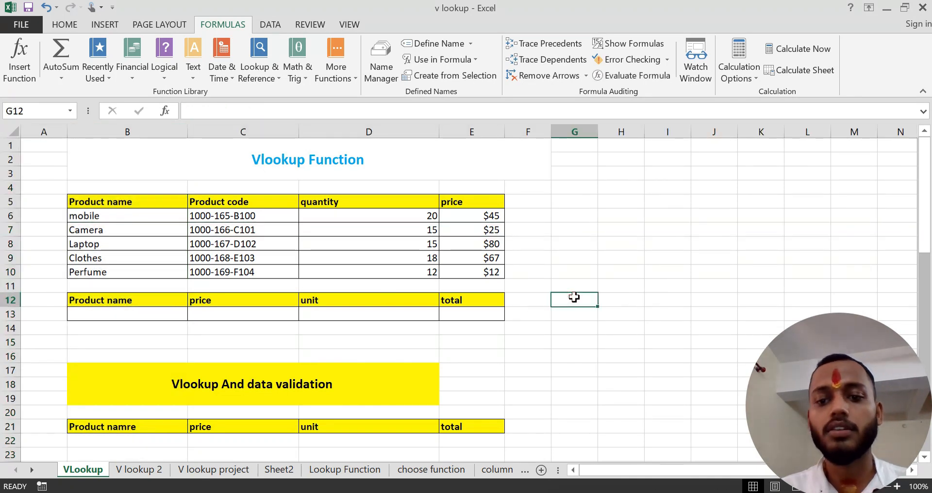
pyautogui.click(9, 230)
pyautogui.click(161, 128)
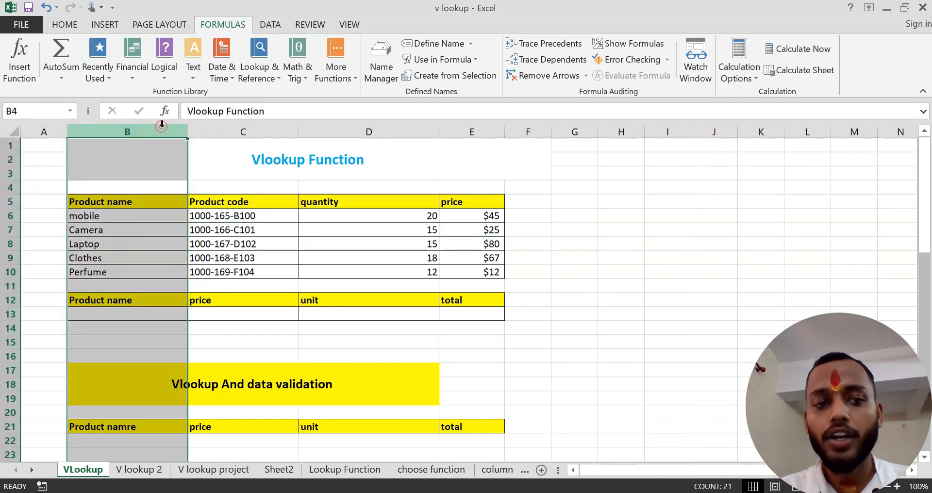
pyautogui.click(111, 198)
pyautogui.moveTo(110, 198); pyautogui.dragTo(495, 275)
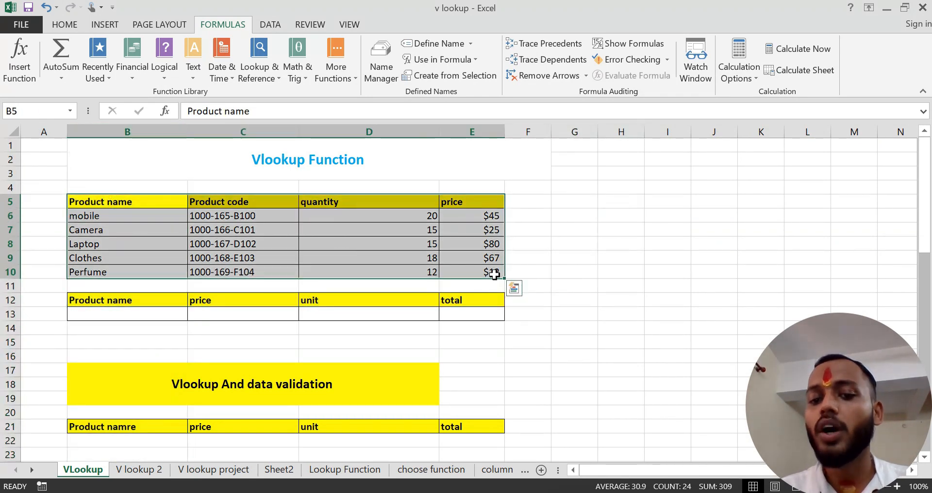
pyautogui.click(588, 281)
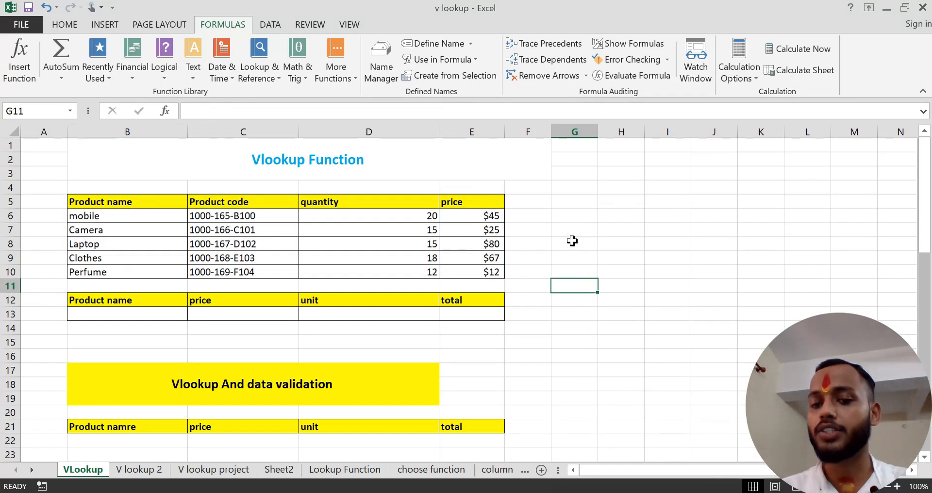
pyautogui.click(573, 240)
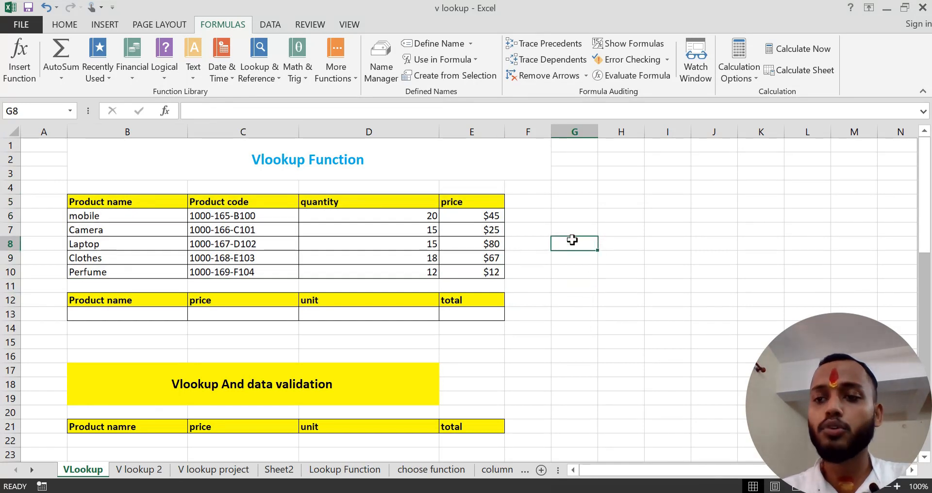
pyautogui.click(571, 215)
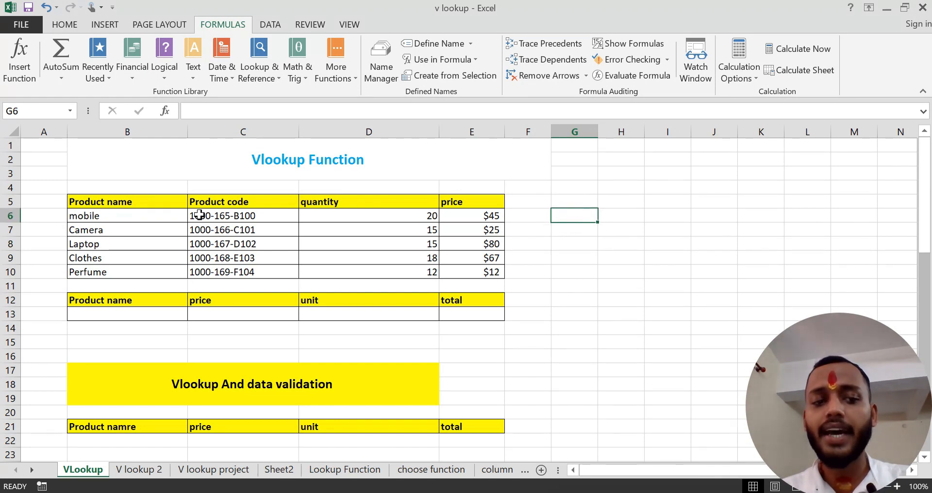
pyautogui.click(119, 215)
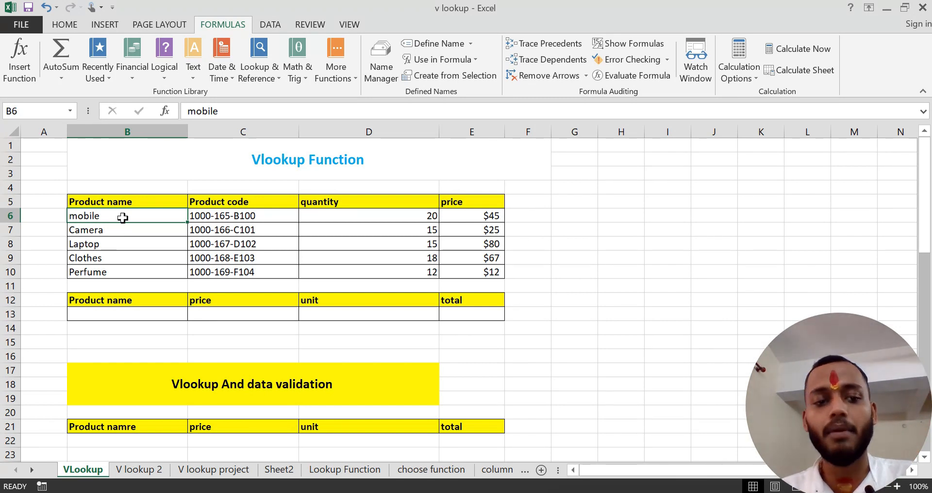
pyautogui.click(118, 203)
pyautogui.moveTo(118, 217); pyautogui.dragTo(128, 265)
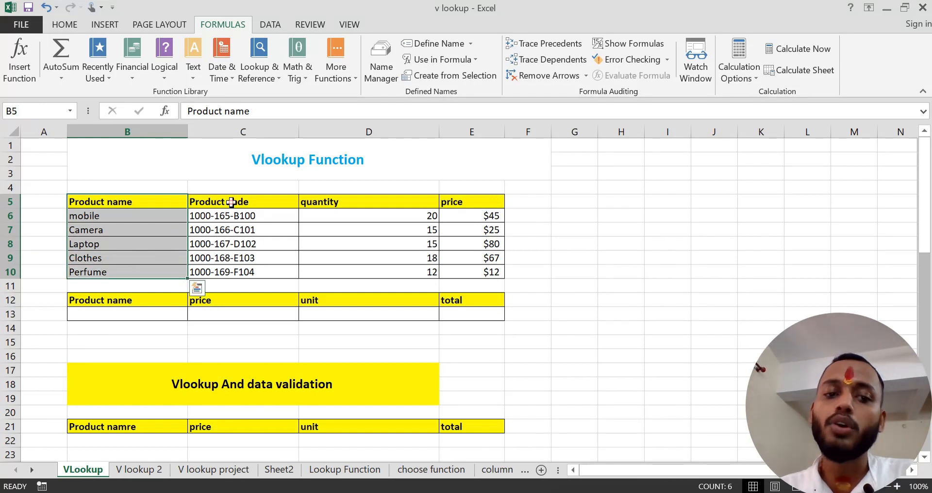
pyautogui.moveTo(229, 201); pyautogui.dragTo(470, 272)
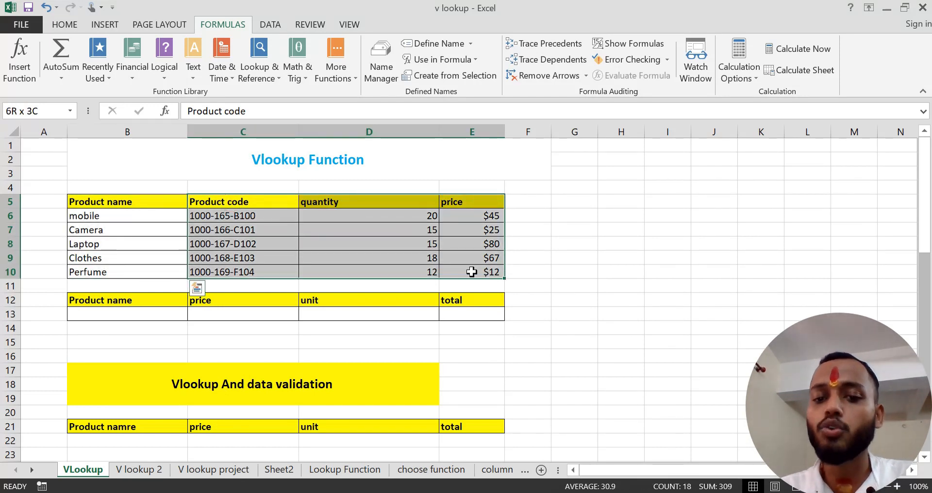
pyautogui.click(558, 272)
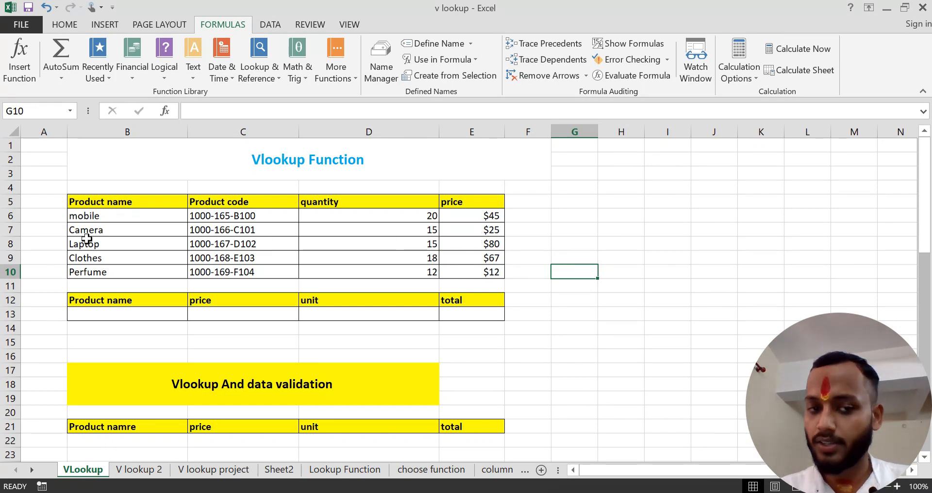
# - Copy the product name "mobile" from B6 into cell G7
pyautogui.click(127, 219)
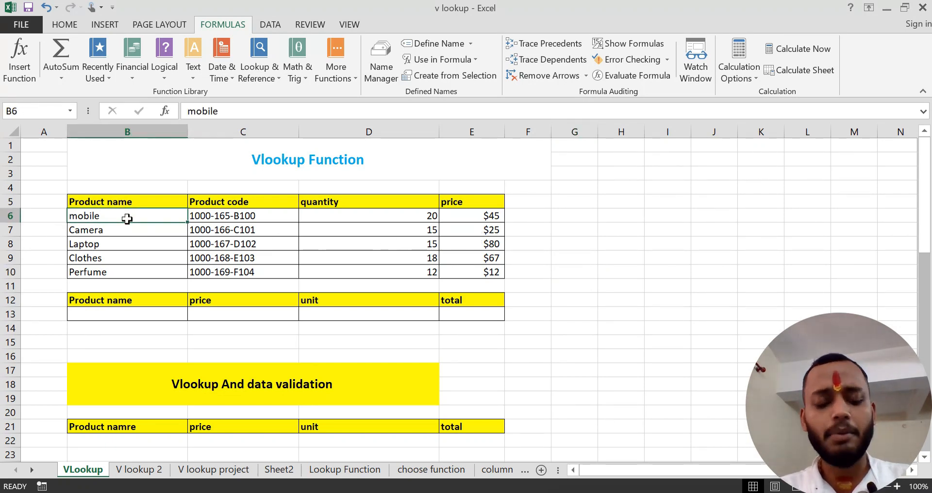
pyautogui.hotkey('ctrl', 'c')
pyautogui.click(562, 232)
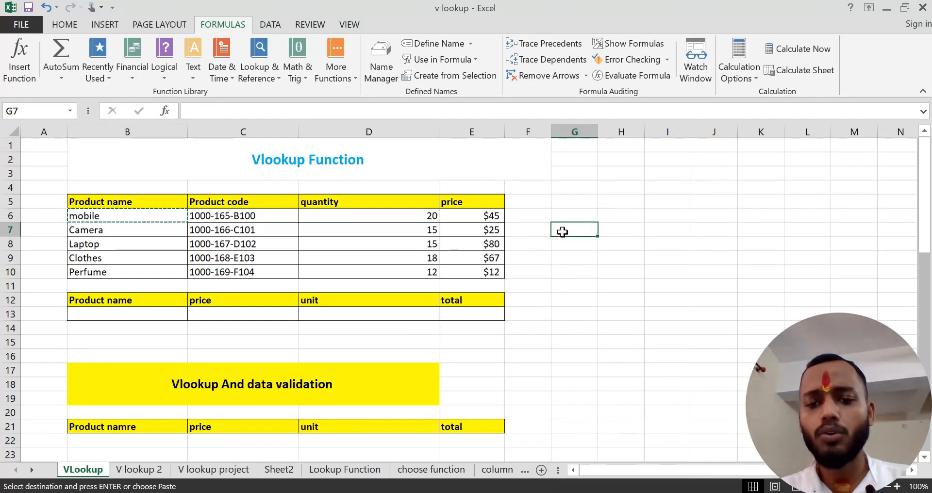
pyautogui.hotkey('ctrl', 'v')
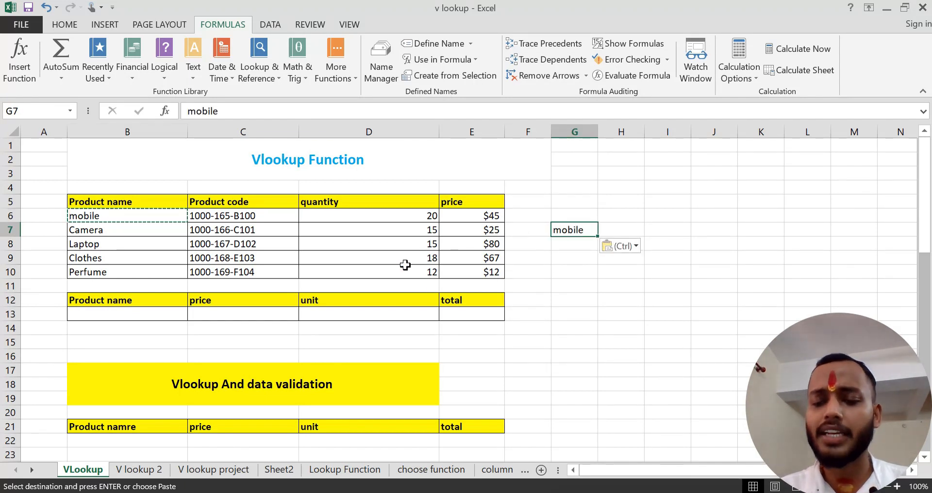
# - Enter the formula =VLOOKUP(G7,B5:E10,2,0) in H7 and autofit column H to its content
pyautogui.click(617, 230)
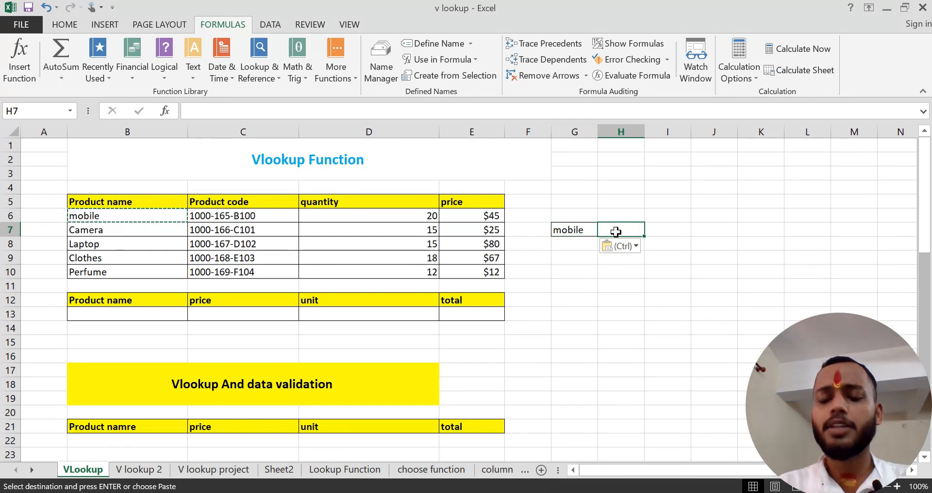
pyautogui.write('=vl')
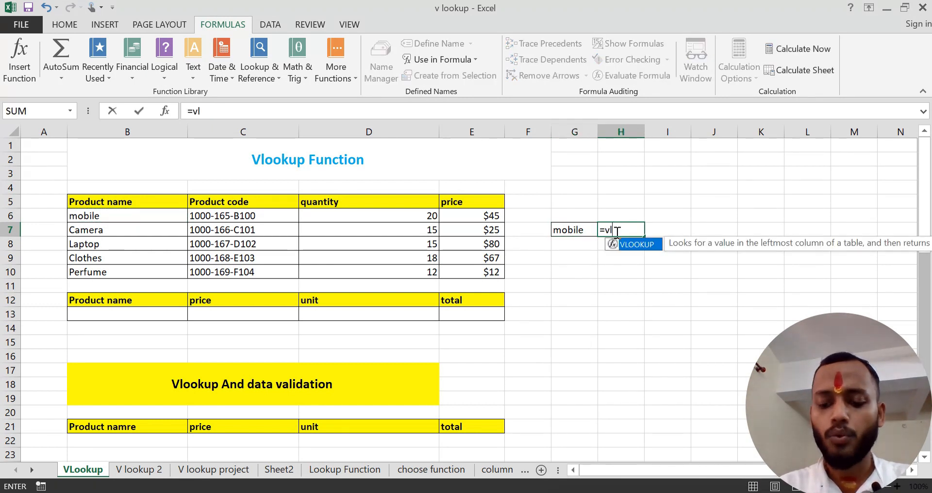
pyautogui.write('o')
pyautogui.press('Tab')
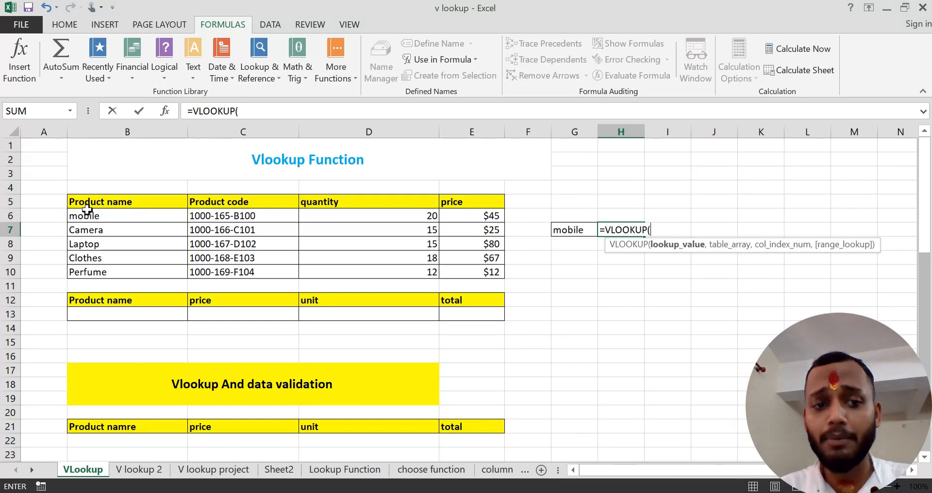
pyautogui.click(577, 232)
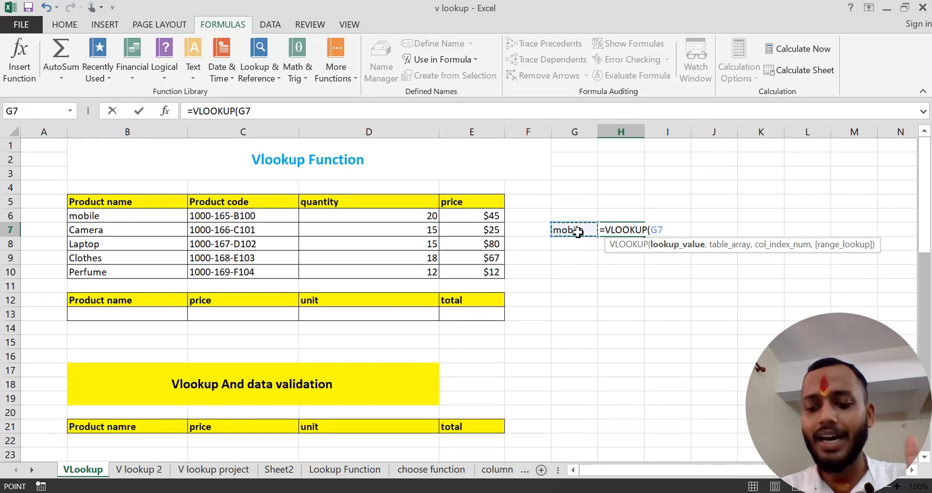
pyautogui.write(',')
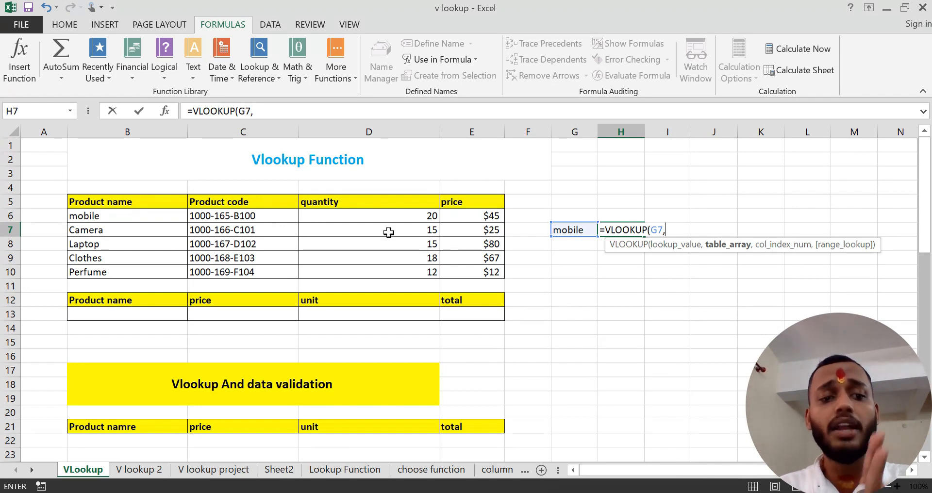
pyautogui.moveTo(78, 199); pyautogui.dragTo(456, 275)
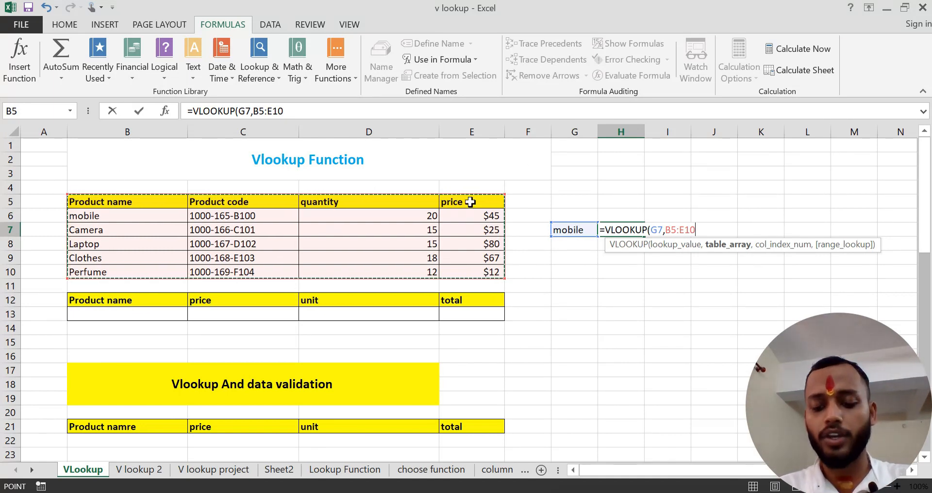
pyautogui.write(',2')
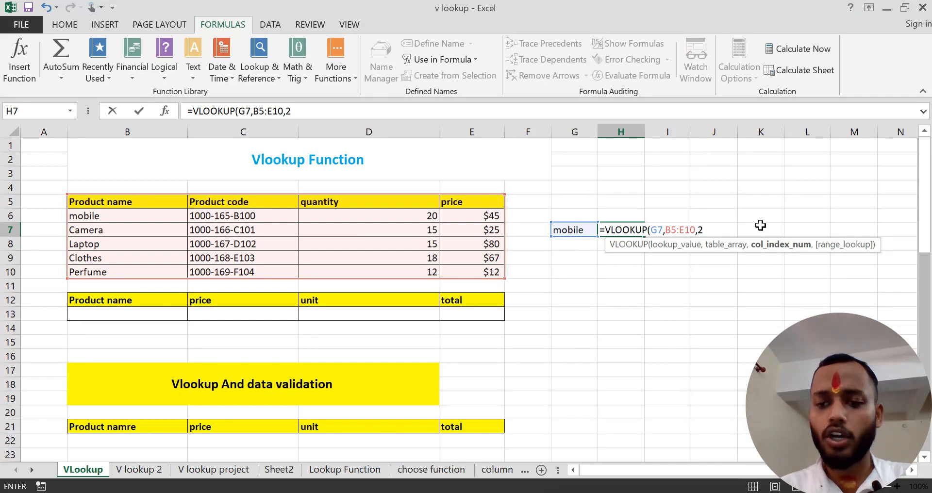
pyautogui.write(',0')
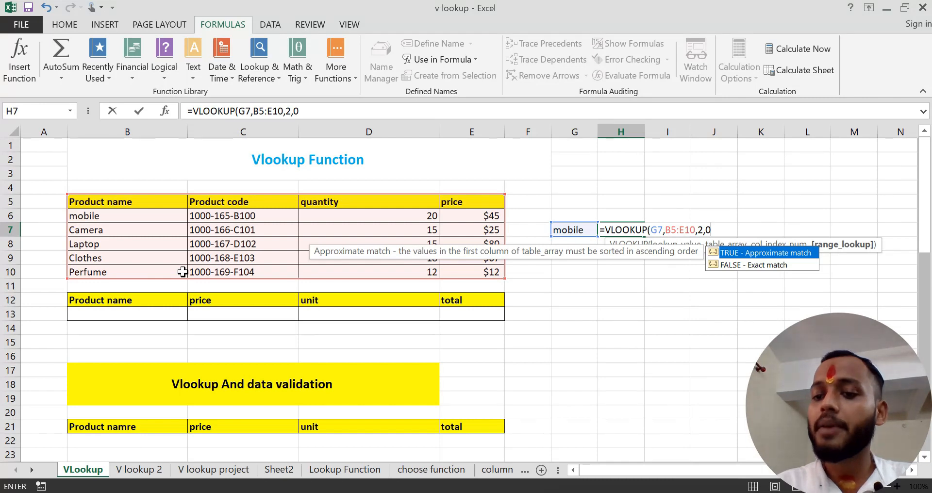
pyautogui.write(')')
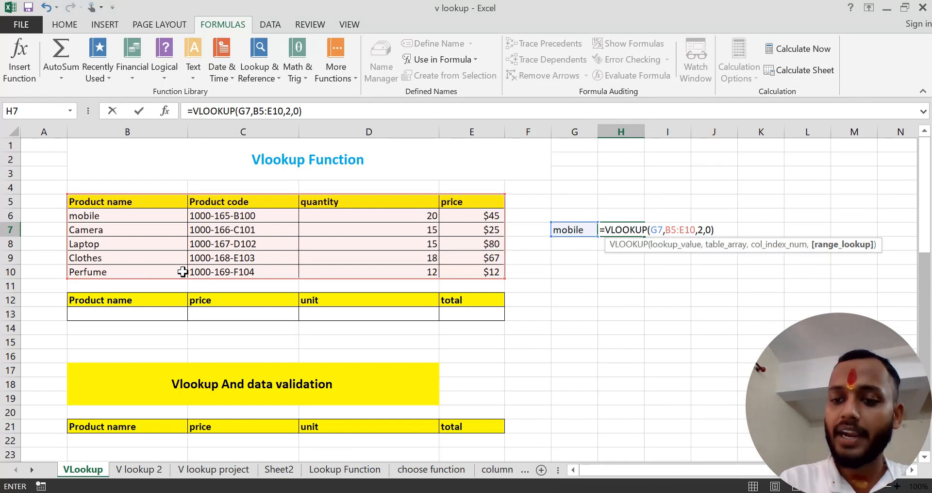
pyautogui.press('Return')
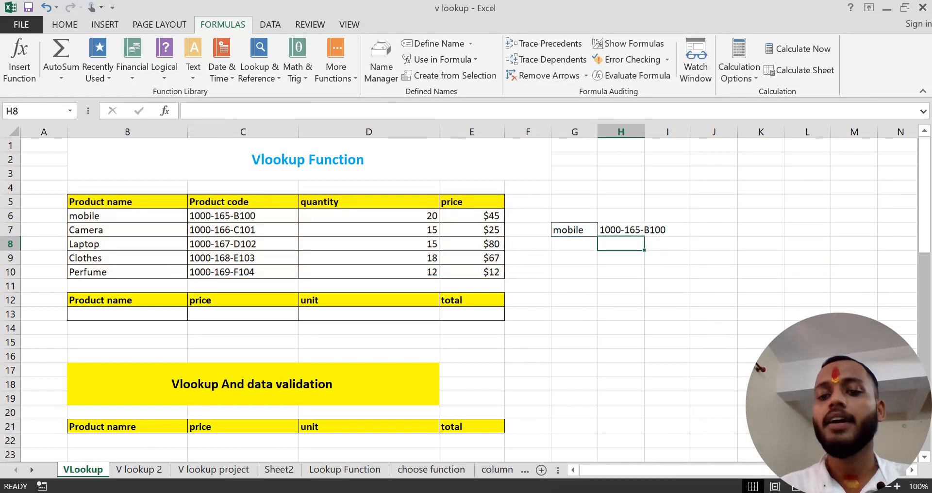
pyautogui.doubleClick(644, 132)
# - Enter the formula =VLOOKUP(G7,B5:E10,3,0) in I7 to return the mobile's quantity
pyautogui.click(686, 223)
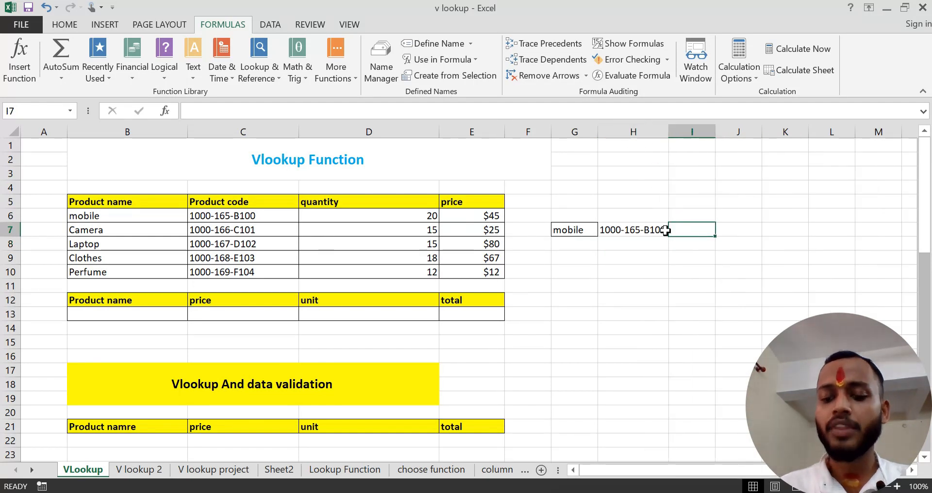
pyautogui.write('=')
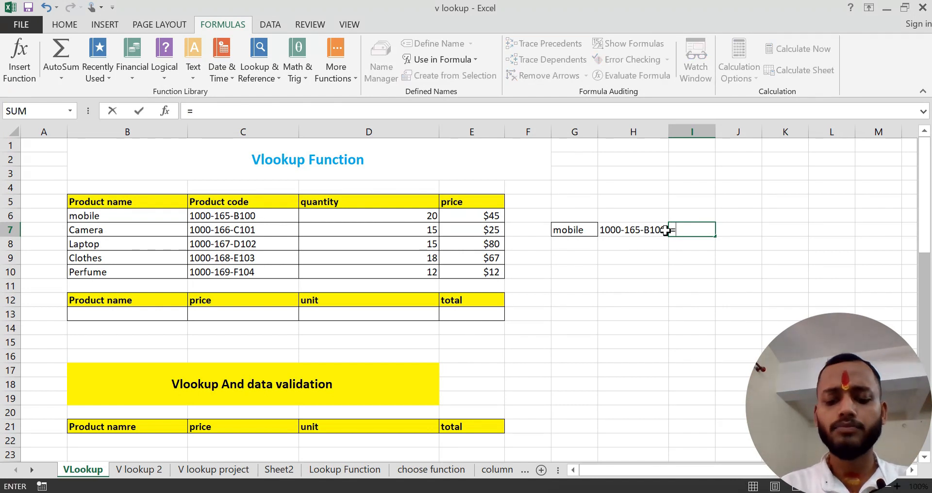
pyautogui.write('vl')
pyautogui.press('Tab')
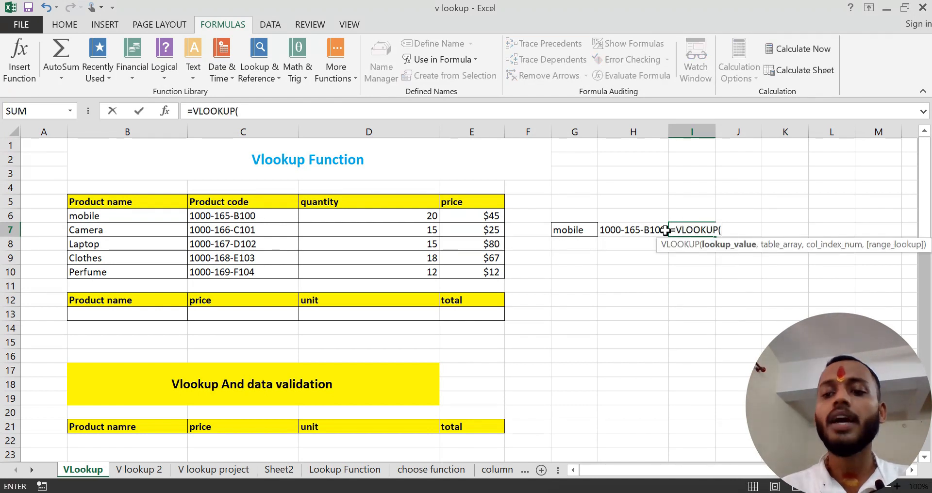
pyautogui.click(577, 230)
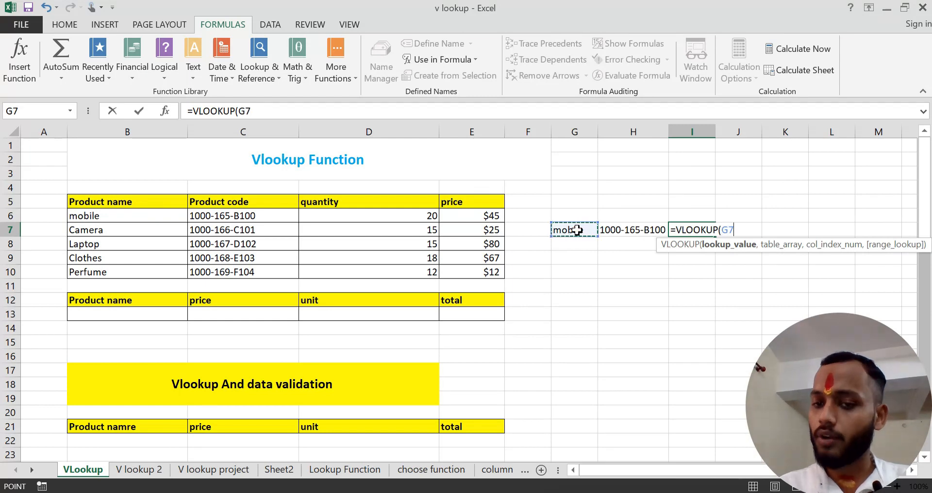
pyautogui.write(',')
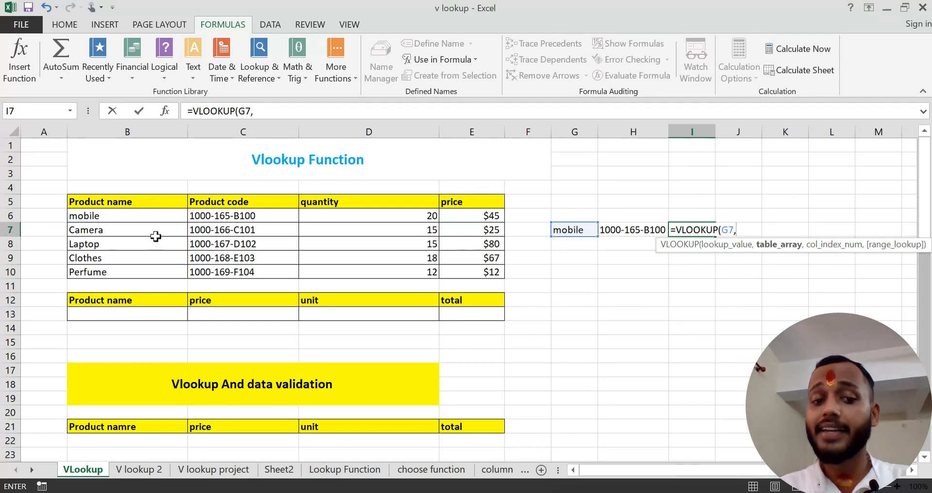
pyautogui.moveTo(119, 200); pyautogui.dragTo(467, 276)
pyautogui.write(',')
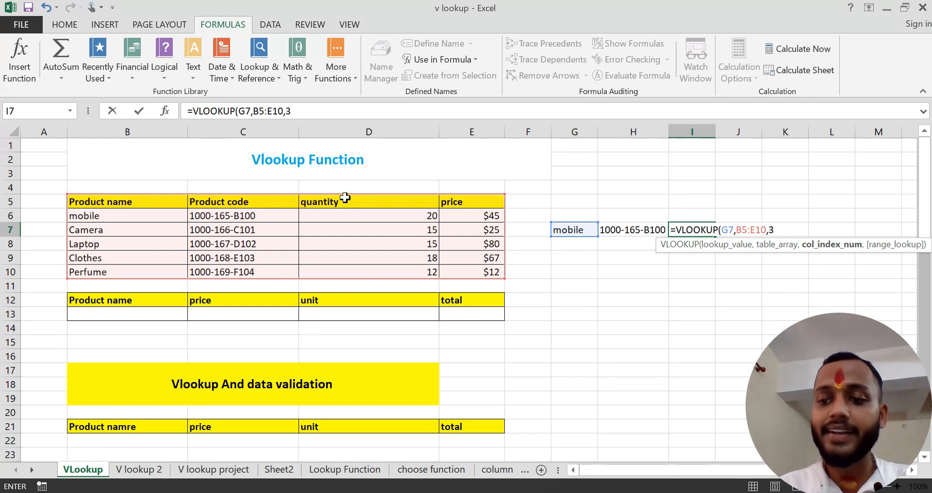
pyautogui.write('3,')
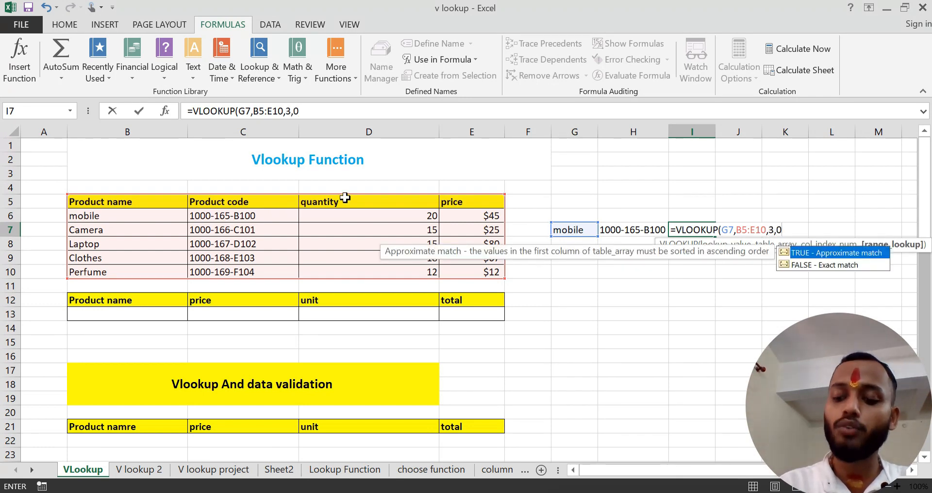
pyautogui.write('0)')
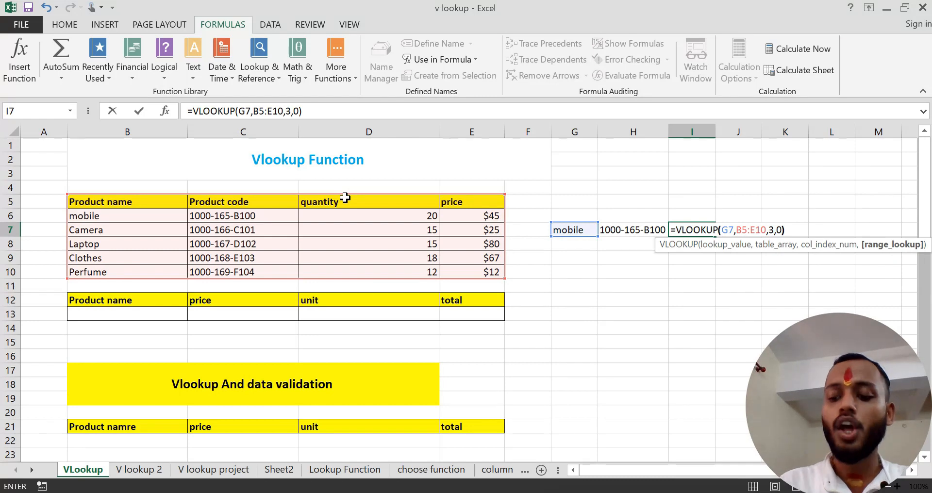
pyautogui.press('Return')
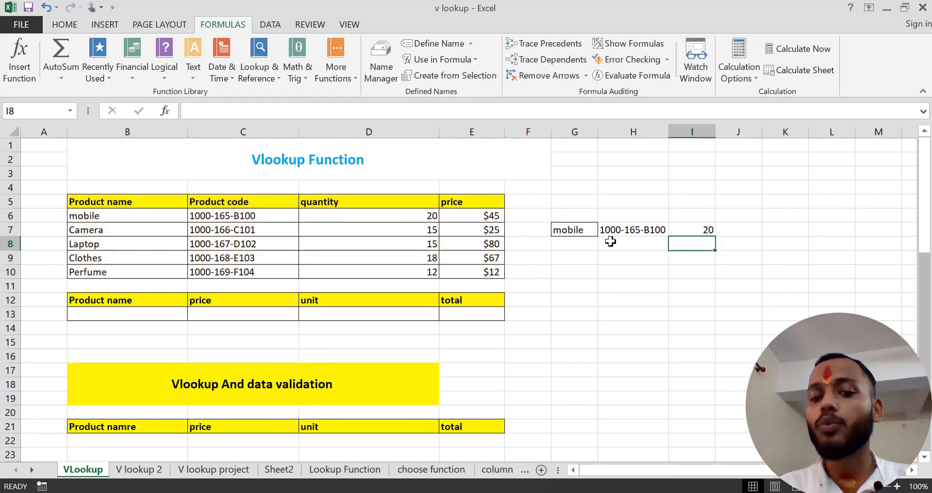
# - Enter the formula =VLOOKUP(G7,B5:E10,4,0) in J7 to return the mobile's price
pyautogui.click(745, 228)
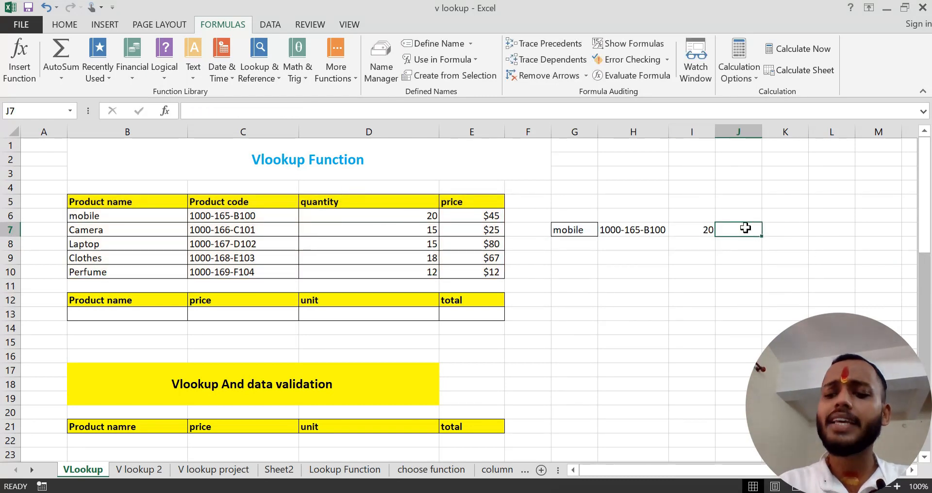
pyautogui.write('=vl')
pyautogui.press('Tab')
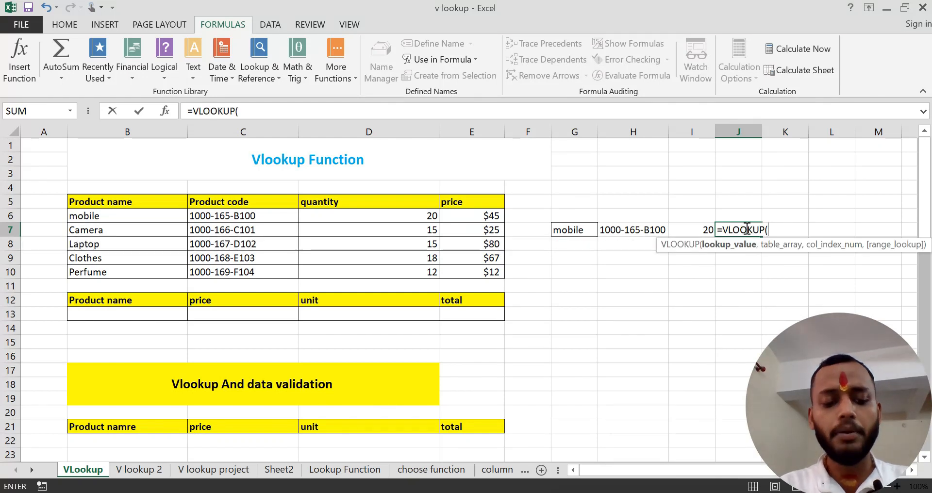
pyautogui.click(593, 228)
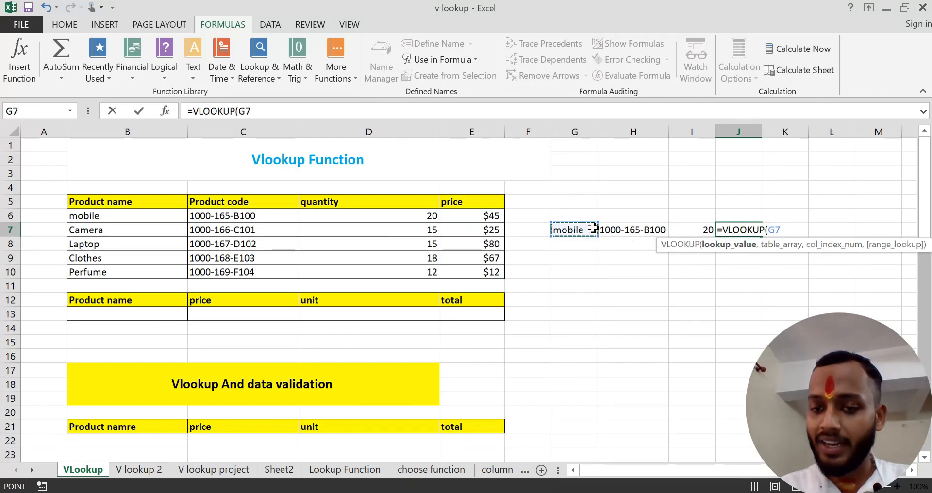
pyautogui.write(',')
pyautogui.moveTo(140, 208); pyautogui.dragTo(455, 272)
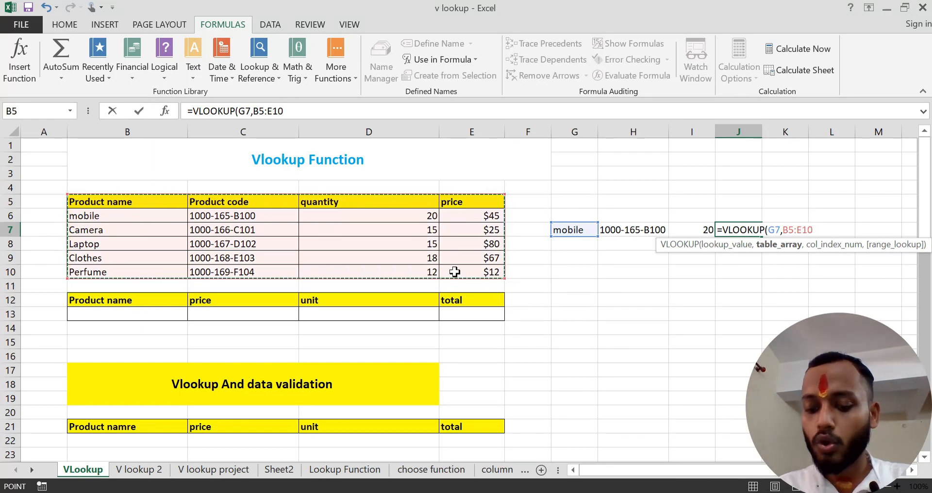
pyautogui.write(',')
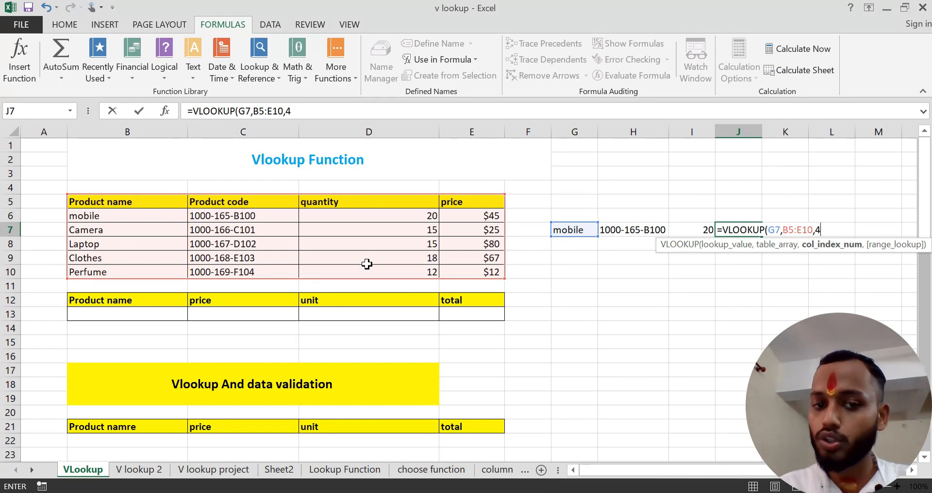
pyautogui.write('4,')
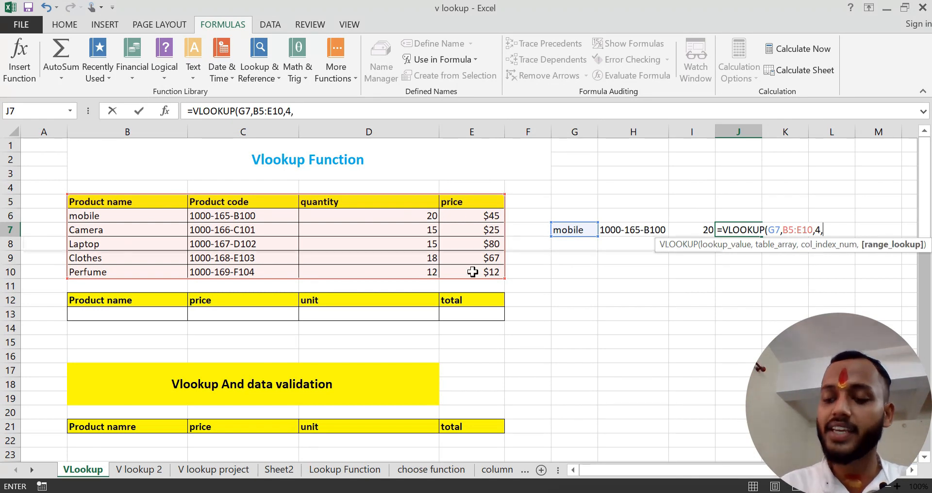
pyautogui.write('0')
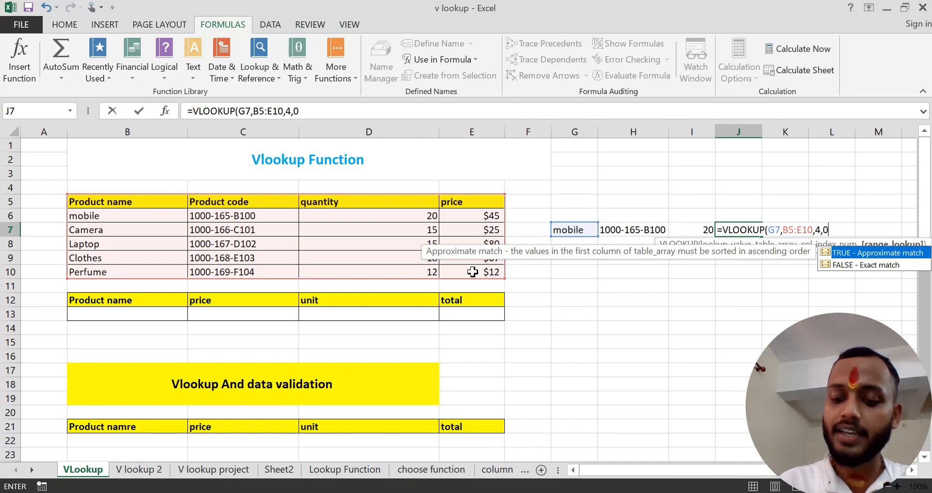
pyautogui.write(')')
pyautogui.press('Return')
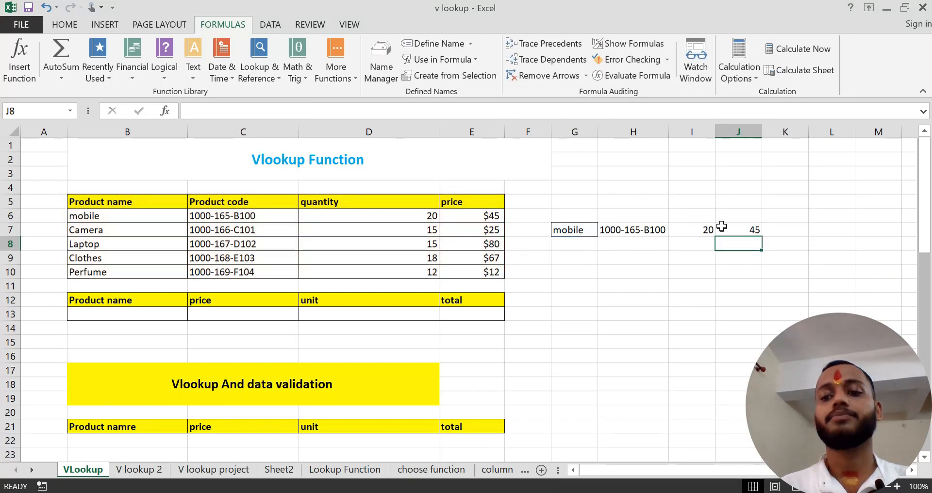
# - Enter the formula =VLOOKUP(H7,B5:E10,2,0) in H9 to look up by the product code in H7
pyautogui.click(627, 258)
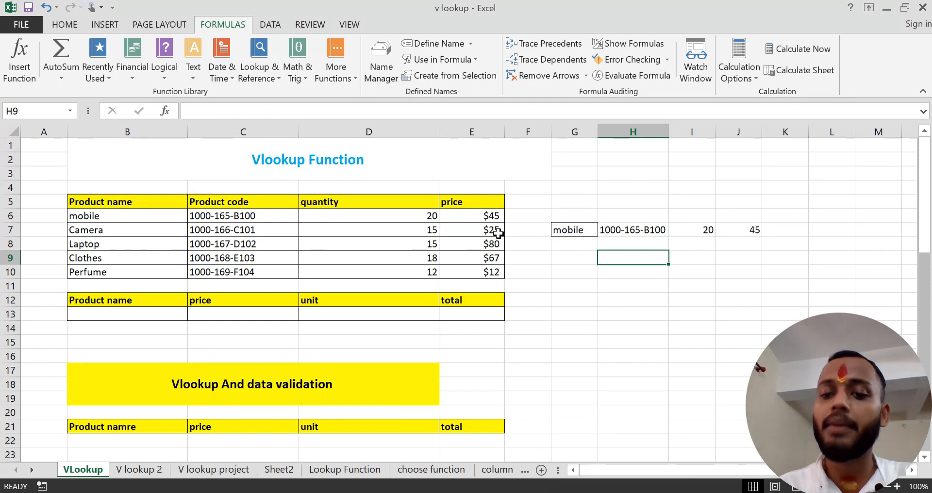
pyautogui.write('=l')
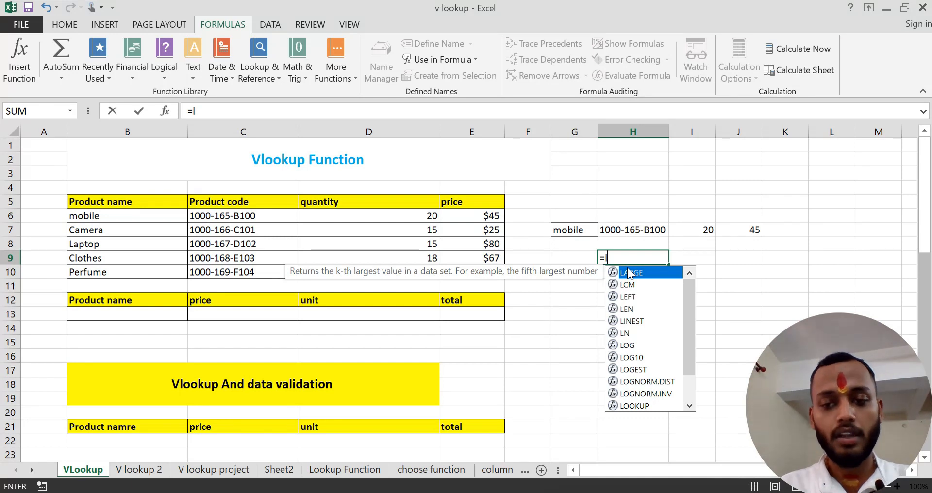
pyautogui.press('BackSpace')
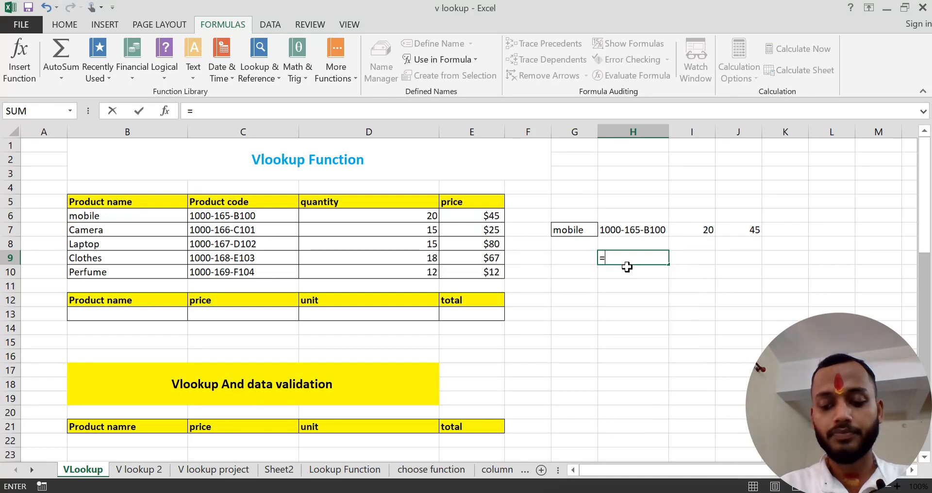
pyautogui.write('vl')
pyautogui.doubleClick(630, 273)
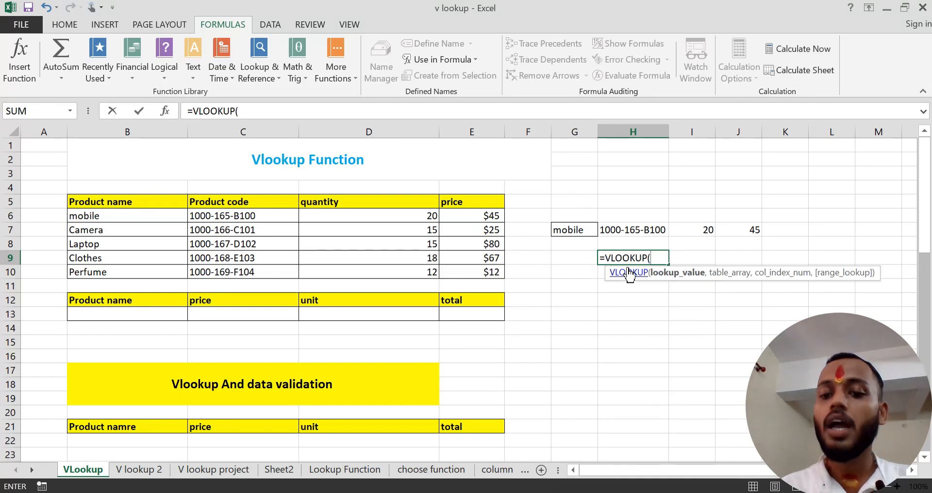
pyautogui.click(644, 236)
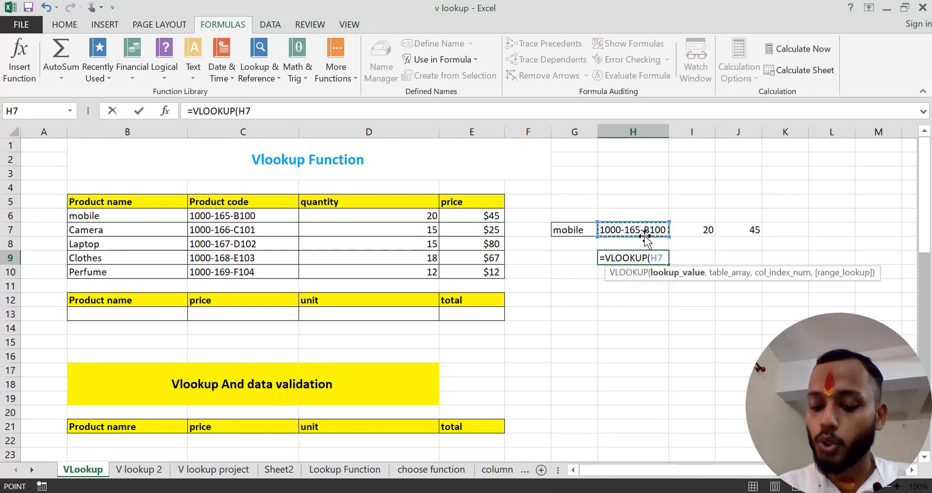
pyautogui.write(',')
pyautogui.moveTo(146, 203); pyautogui.dragTo(477, 266)
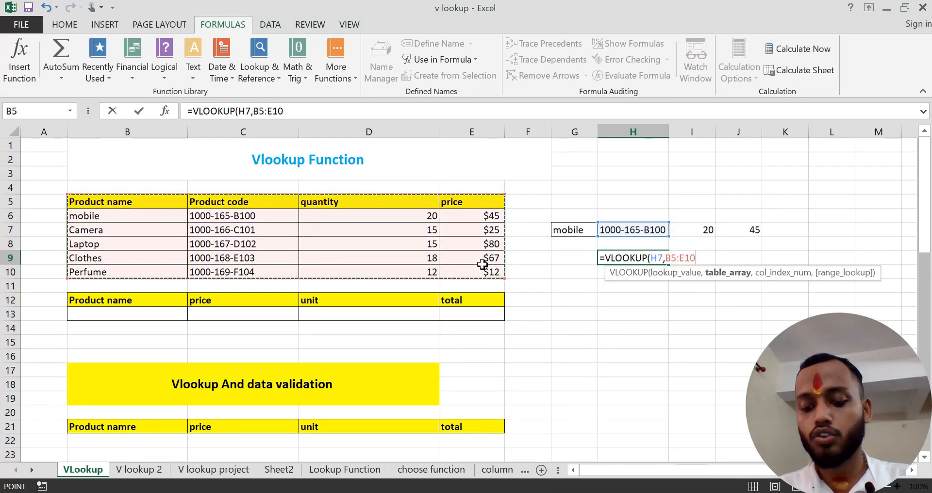
pyautogui.write(',')
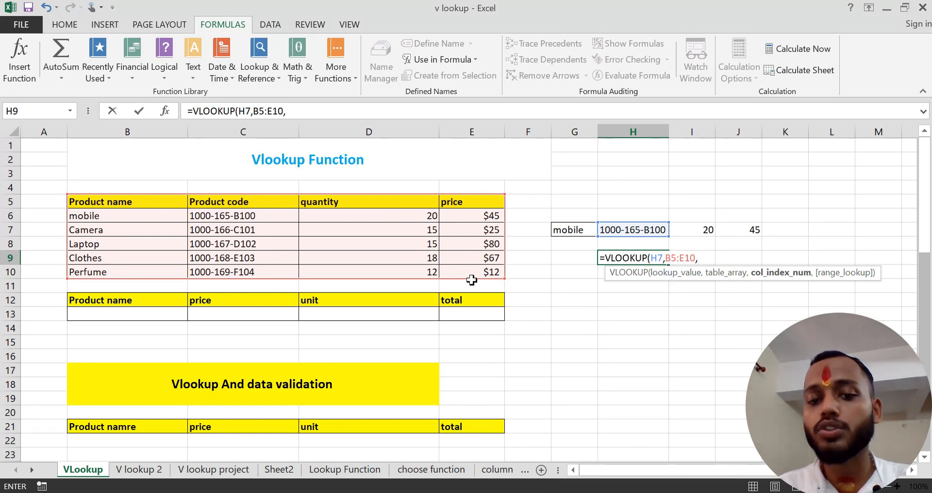
pyautogui.write('2')
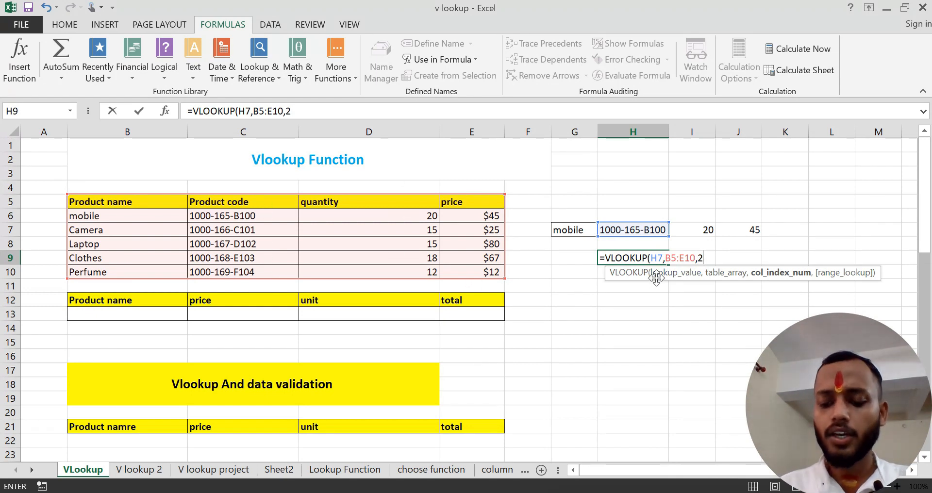
pyautogui.write(',0')
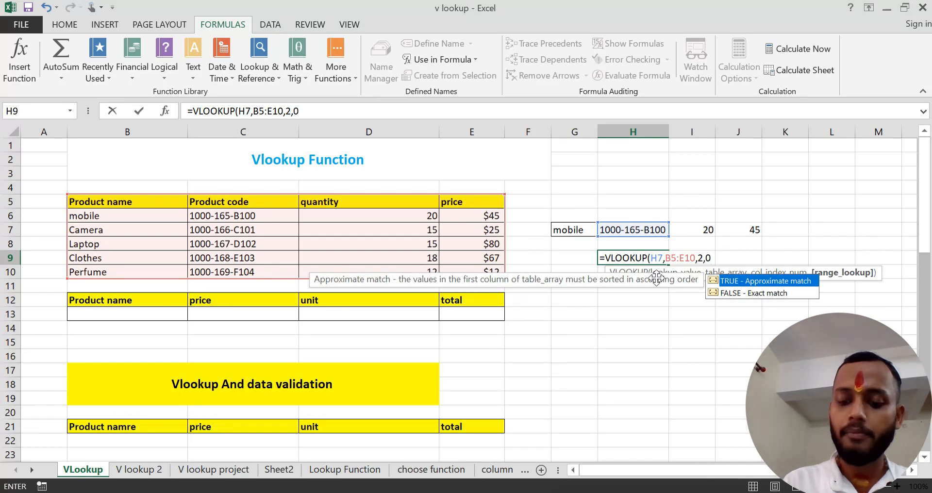
pyautogui.write(')')
pyautogui.press('Return')
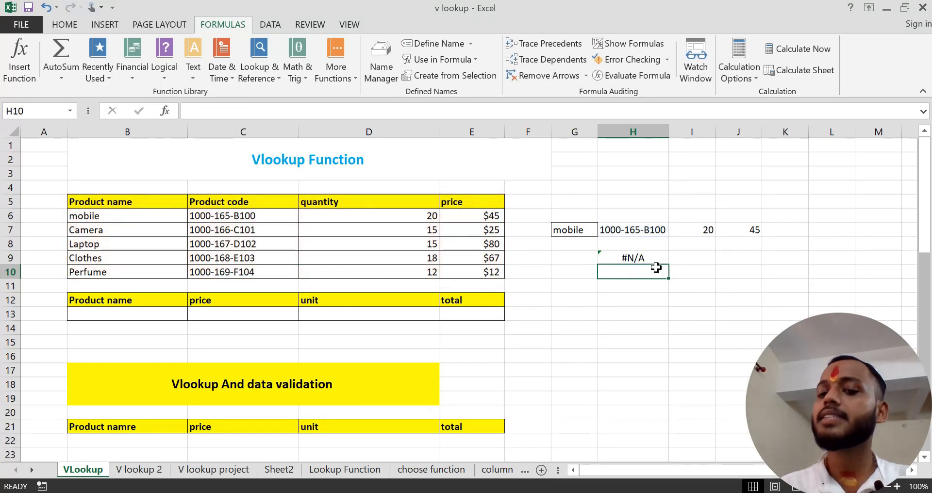
# - Change the table range in H9's VLOOKUP formula to C5:E10 so it starts at the Product code column
pyautogui.click(648, 259)
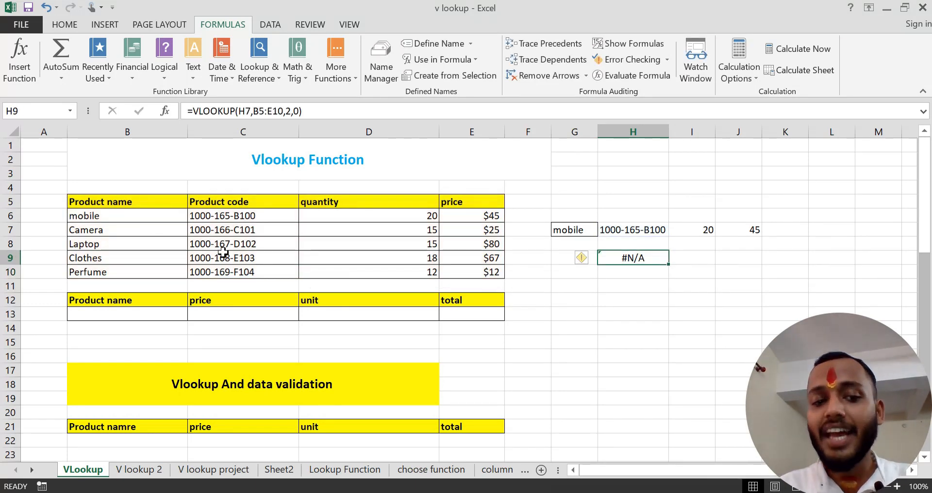
pyautogui.click(265, 111)
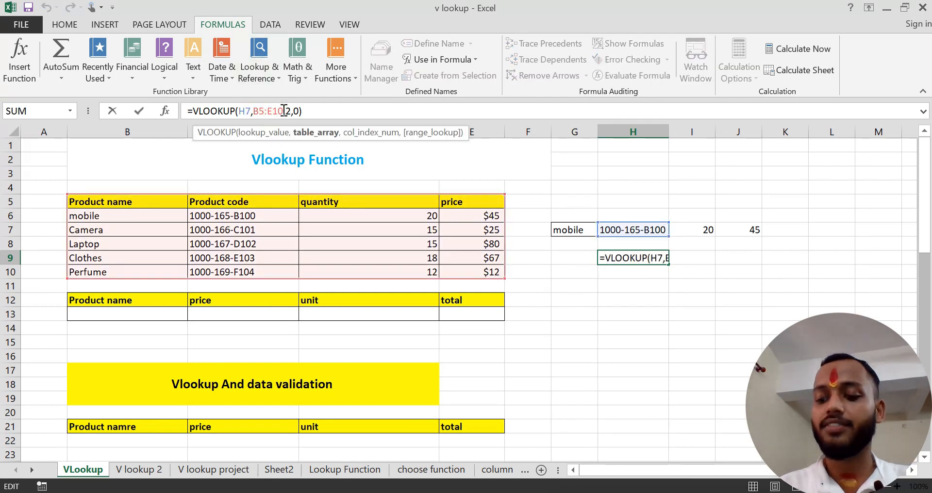
pyautogui.press('BackSpace')
pyautogui.press('BackSpace')
pyautogui.press('BackSpace')
pyautogui.press('BackSpace')
pyautogui.press('BackSpace')
pyautogui.press('BackSpace')
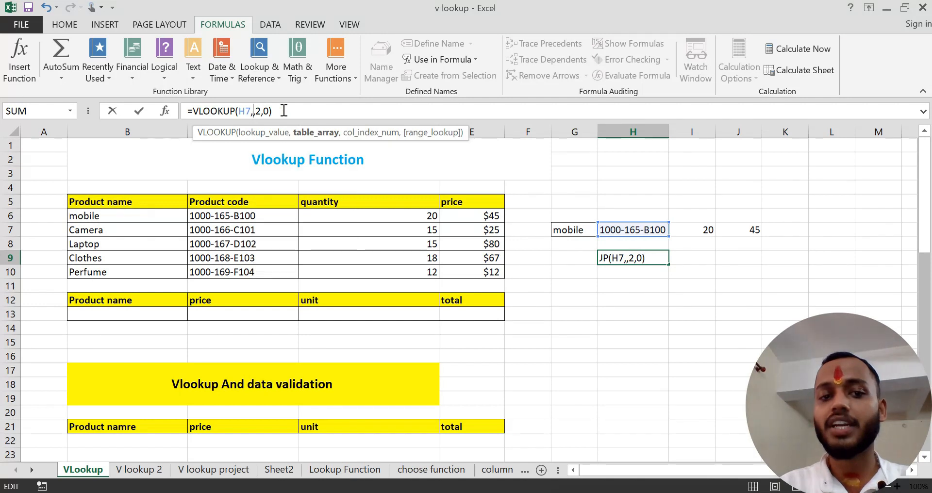
pyautogui.moveTo(199, 202); pyautogui.dragTo(462, 275)
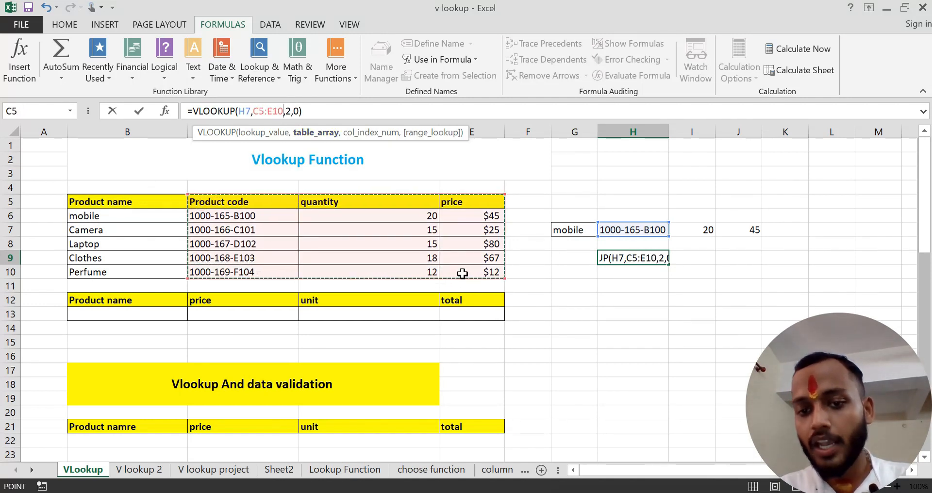
pyautogui.press('Return')
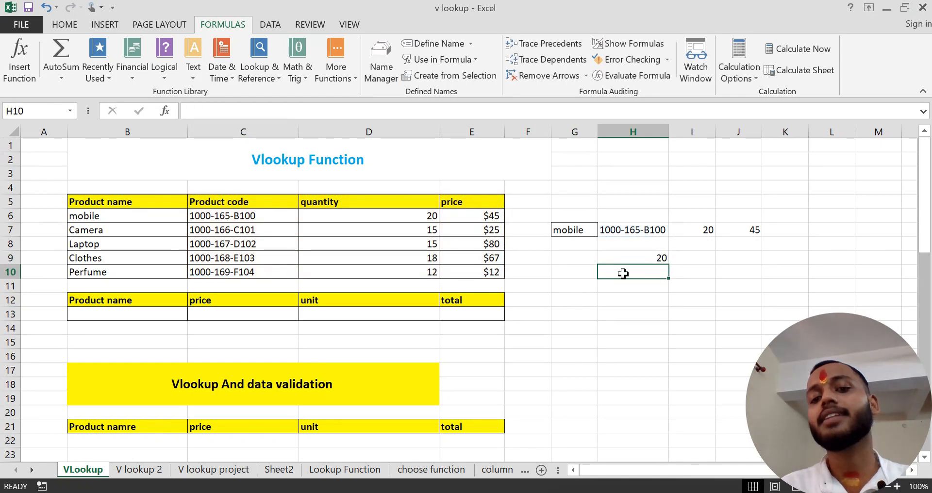
pyautogui.click(642, 260)
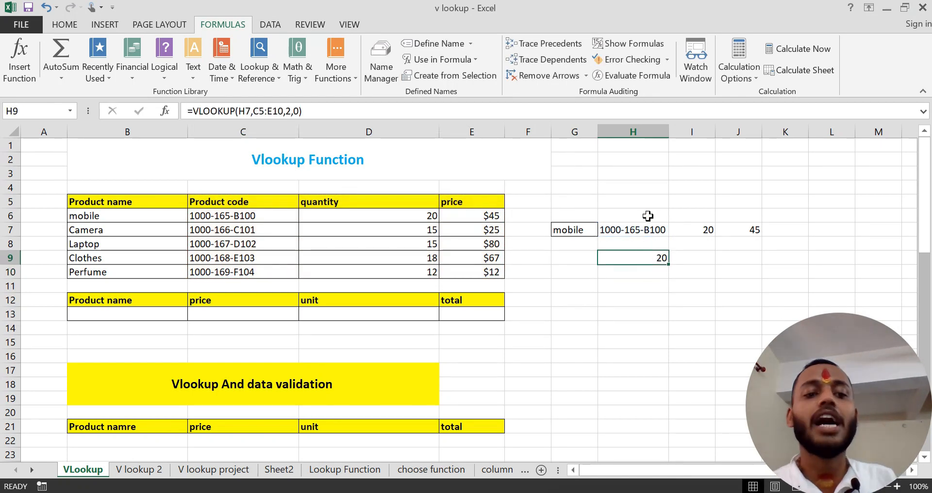
pyautogui.click(587, 235)
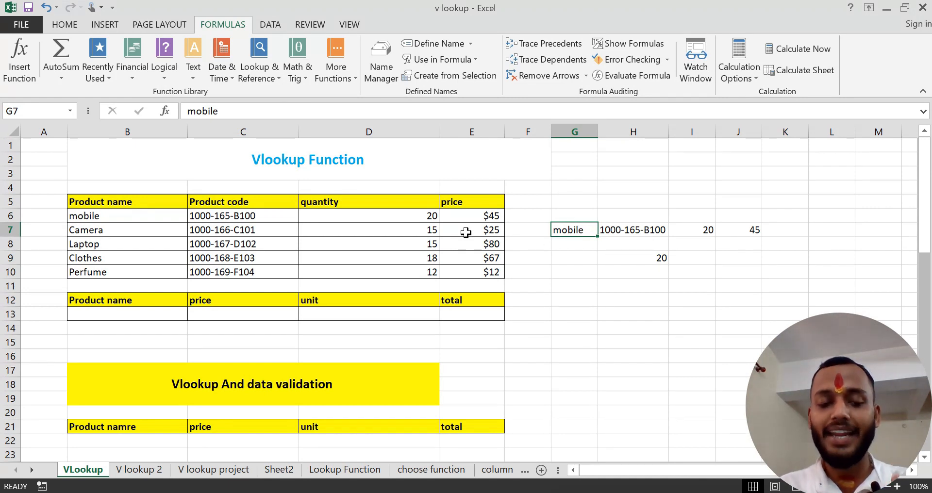
pyautogui.click(567, 309)
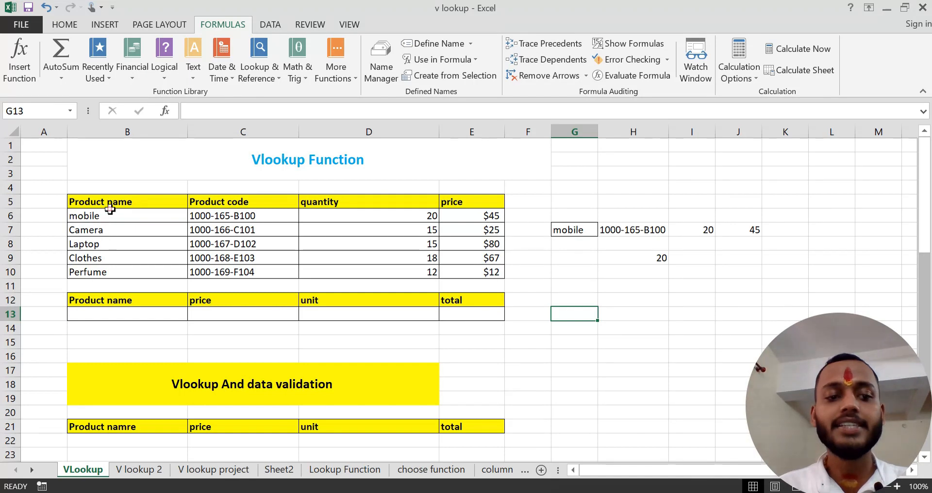
# - Copy the product name mobile from B6 into B13 under the second table's Product name header
pyautogui.click(110, 211)
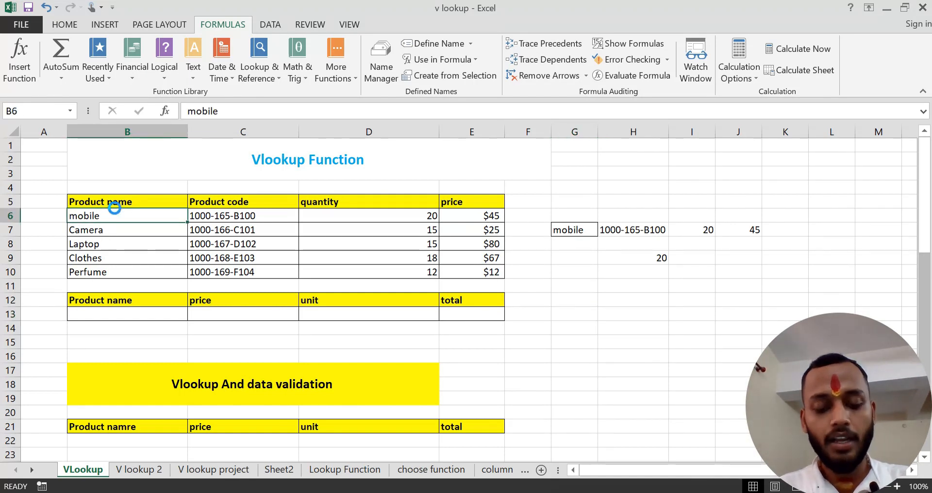
pyautogui.hotkey('ctrl', 'c')
pyautogui.click(114, 316)
pyautogui.hotkey('ctrl', 'v')
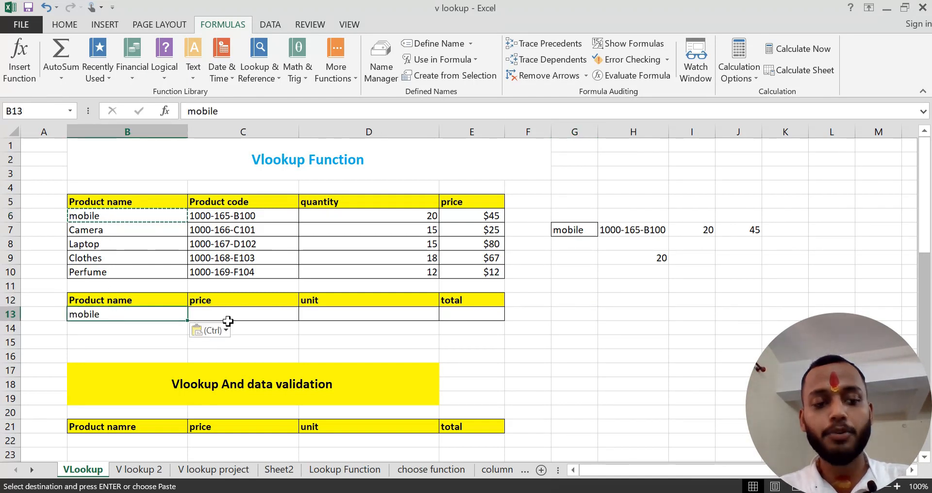
# - Enter the formula =VLOOKUP(B13,B5:E10,4,0) in C13 to return the price of the product in B13
pyautogui.click(230, 316)
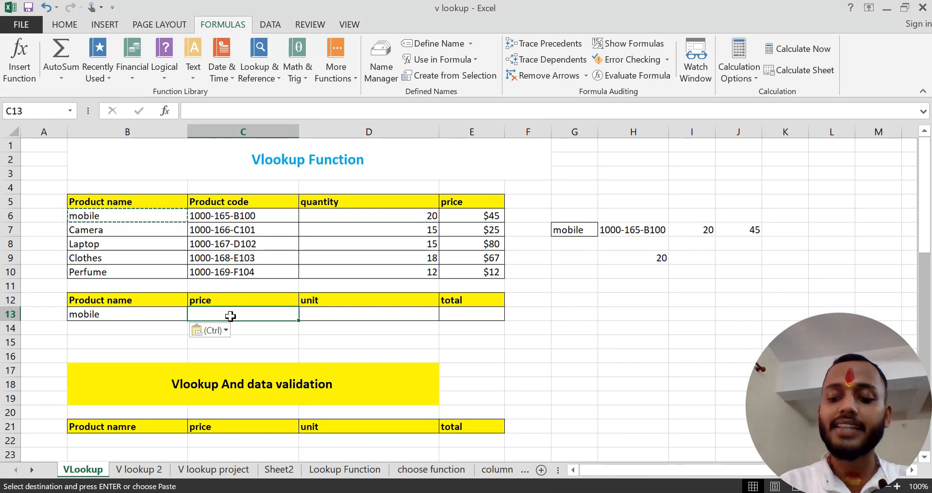
pyautogui.write('=vl')
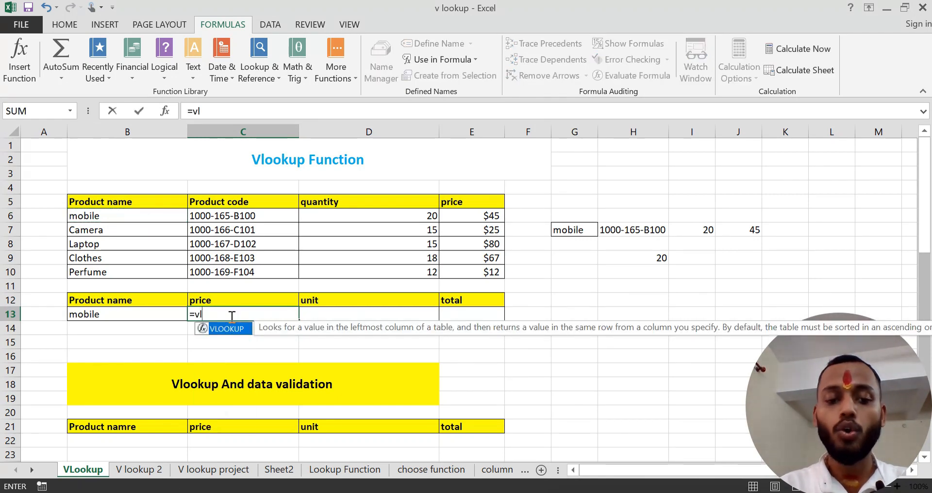
pyautogui.press('Tab')
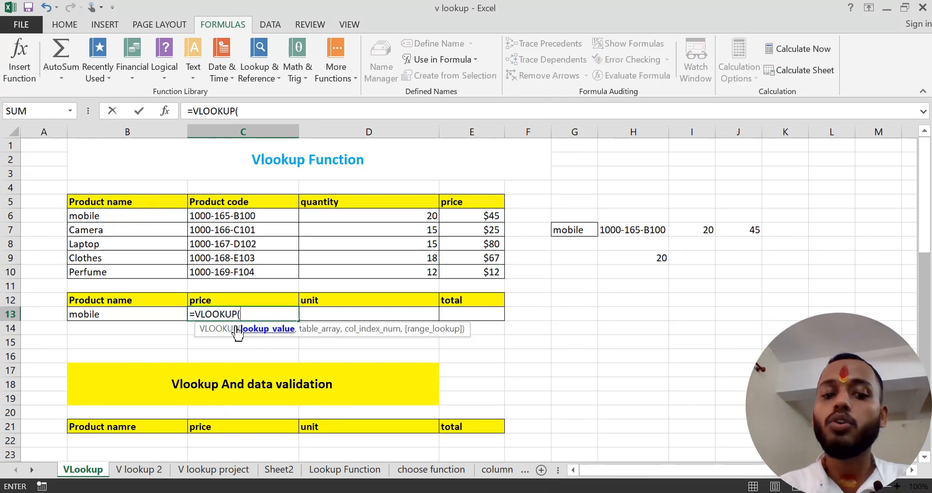
pyautogui.click(98, 315)
pyautogui.write(',')
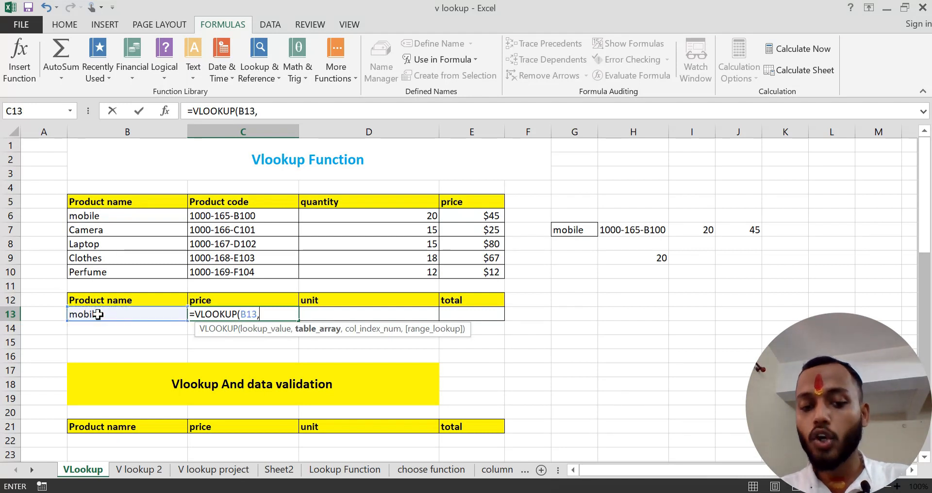
pyautogui.moveTo(85, 201); pyautogui.dragTo(466, 268)
pyautogui.write(',4')
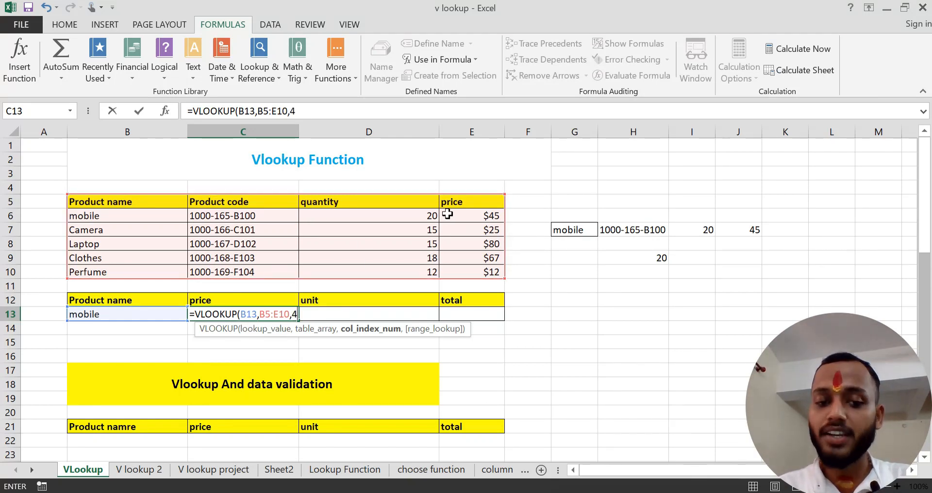
pyautogui.write(',')
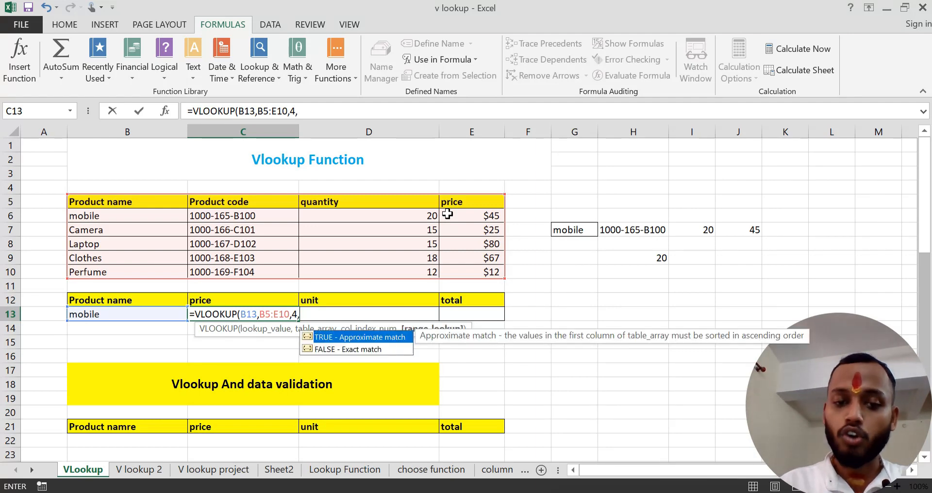
pyautogui.write('0)')
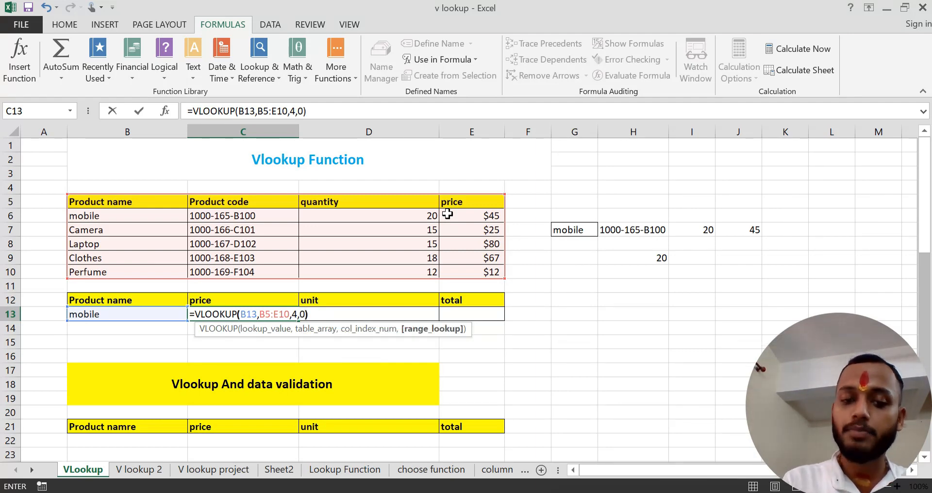
pyautogui.press('Return')
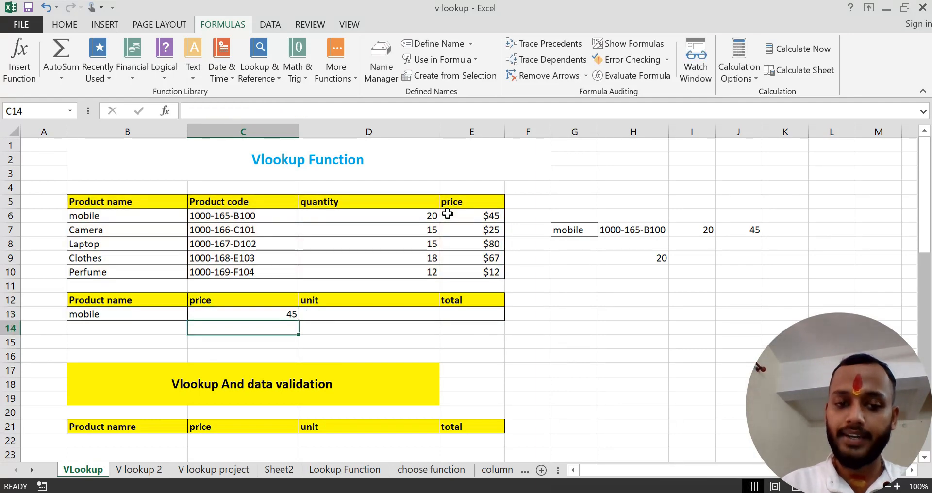
# - Enter 8 as the unit in D13 and calculate the total in E13 with the formula =C13*D13
pyautogui.click(344, 311)
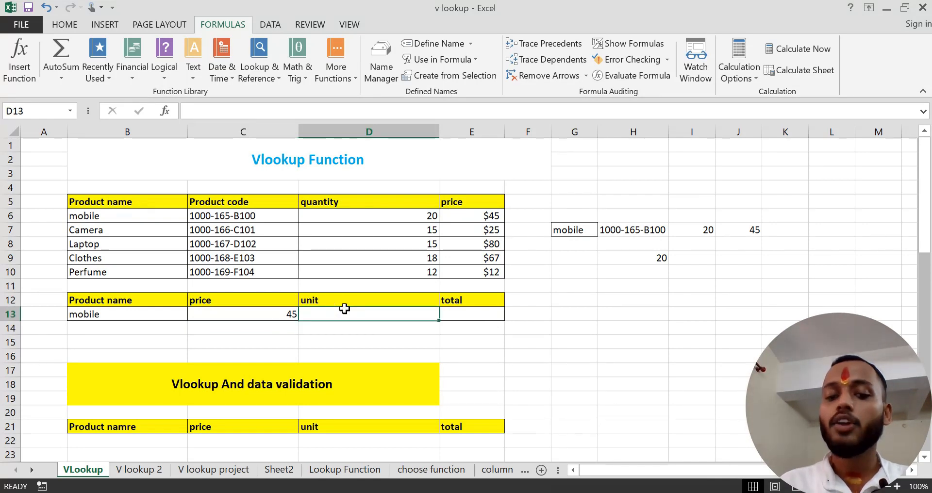
pyautogui.write('8')
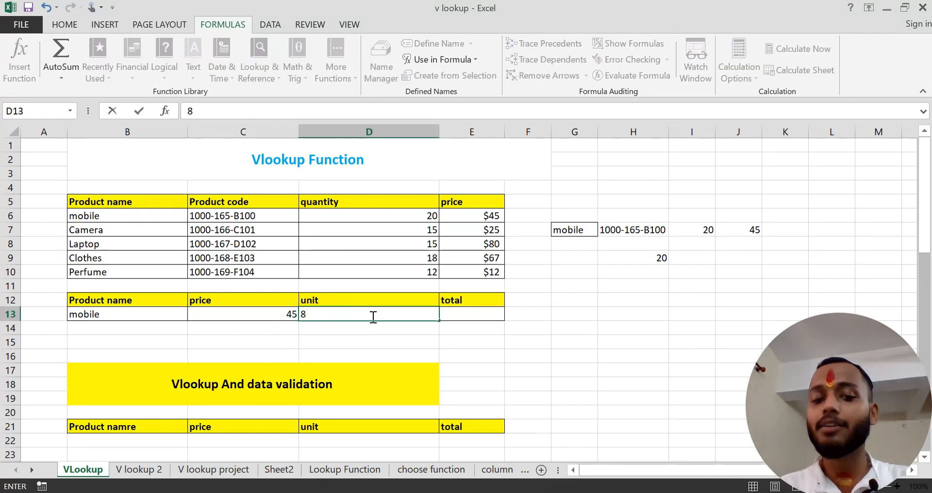
pyautogui.press('Tab')
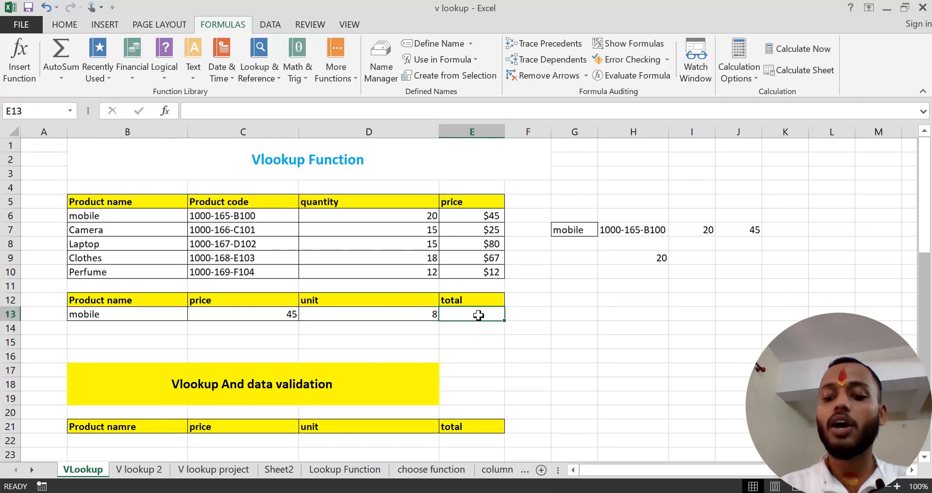
pyautogui.write('=')
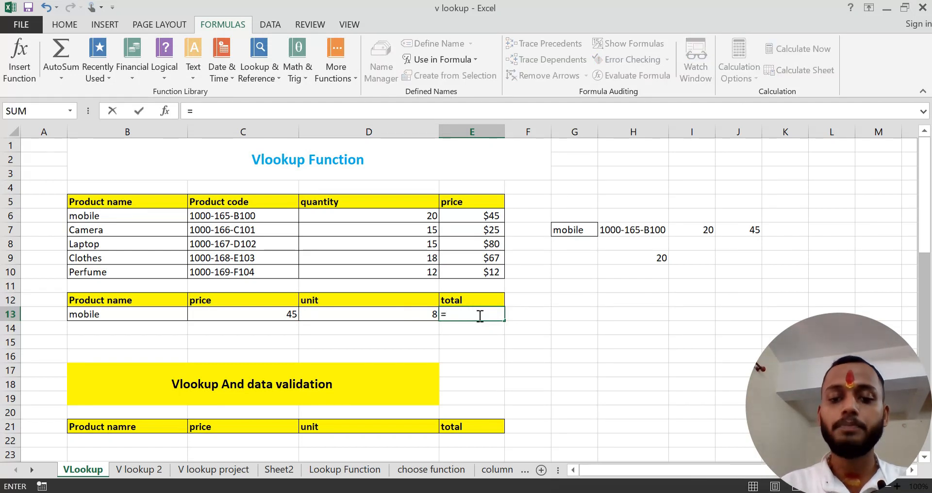
pyautogui.click(223, 314)
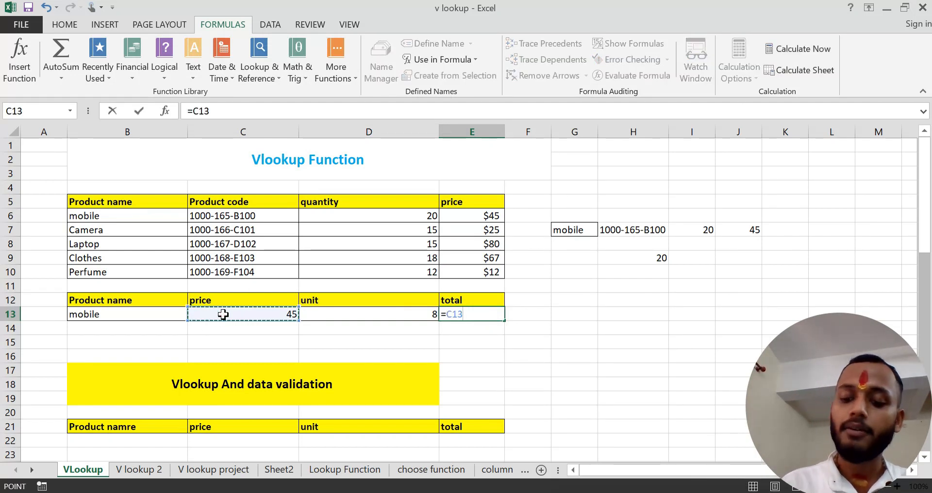
pyautogui.write('*')
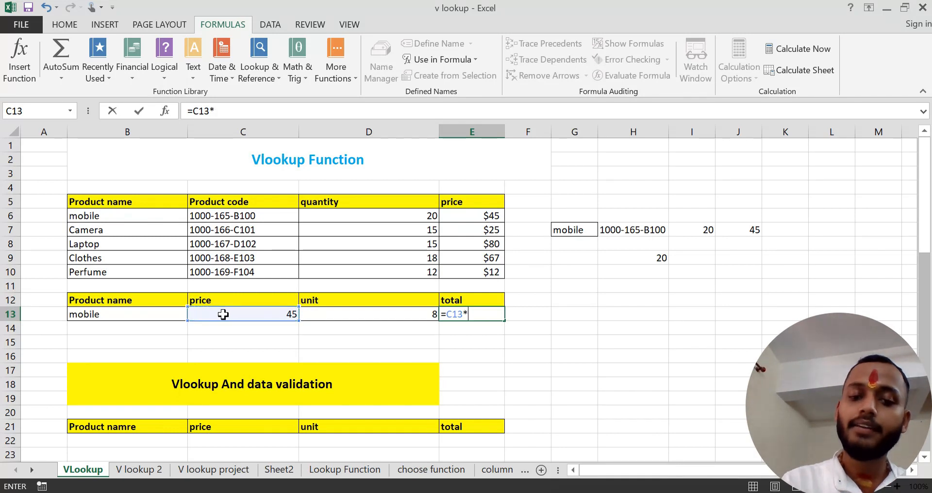
pyautogui.click(341, 318)
pyautogui.press('Return')
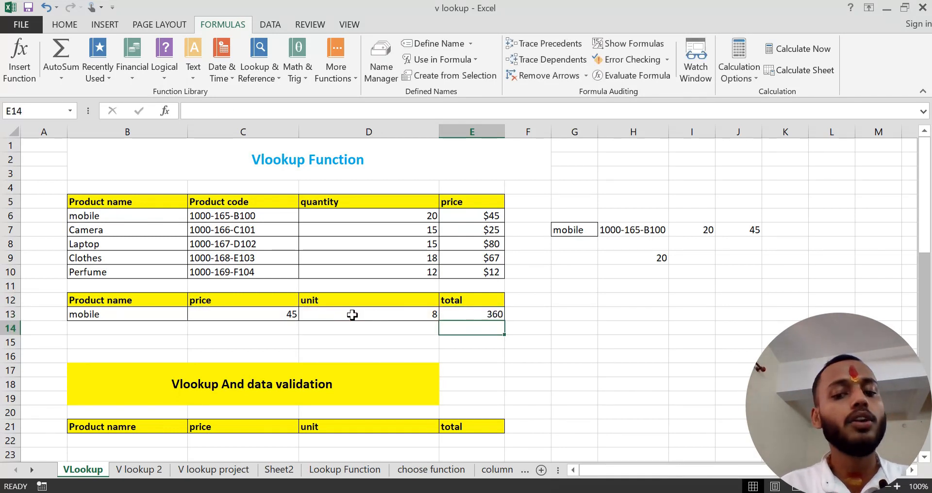
# - Replace the product name in B13 with Camera, copied from B7
pyautogui.click(153, 315)
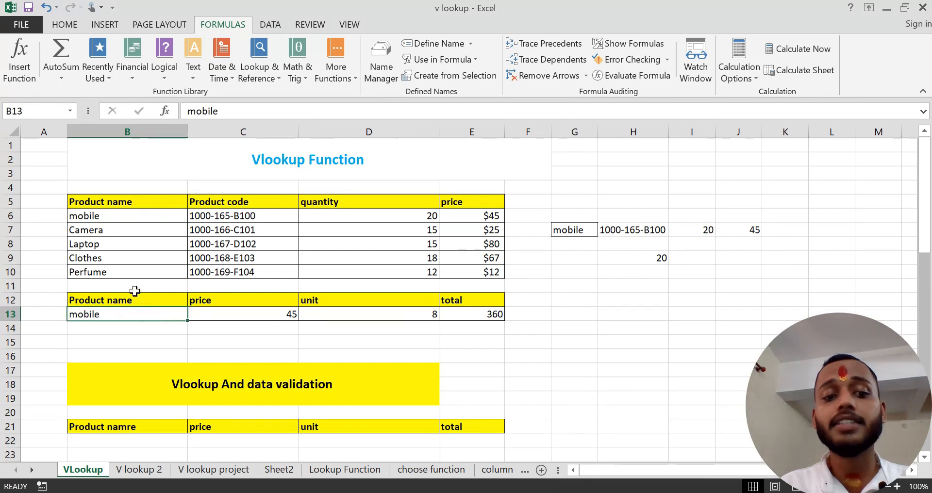
pyautogui.click(134, 230)
pyautogui.hotkey('ctrl', 'c')
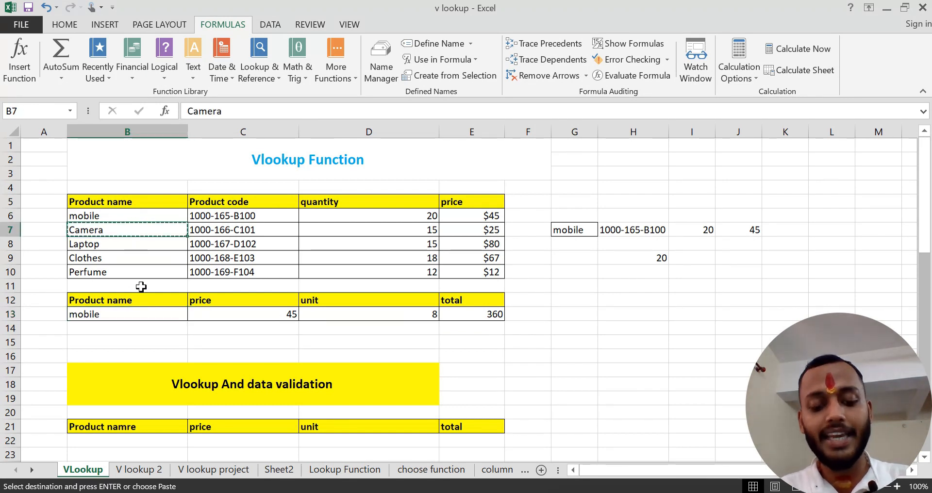
pyautogui.click(145, 313)
pyautogui.hotkey('ctrl', 'v')
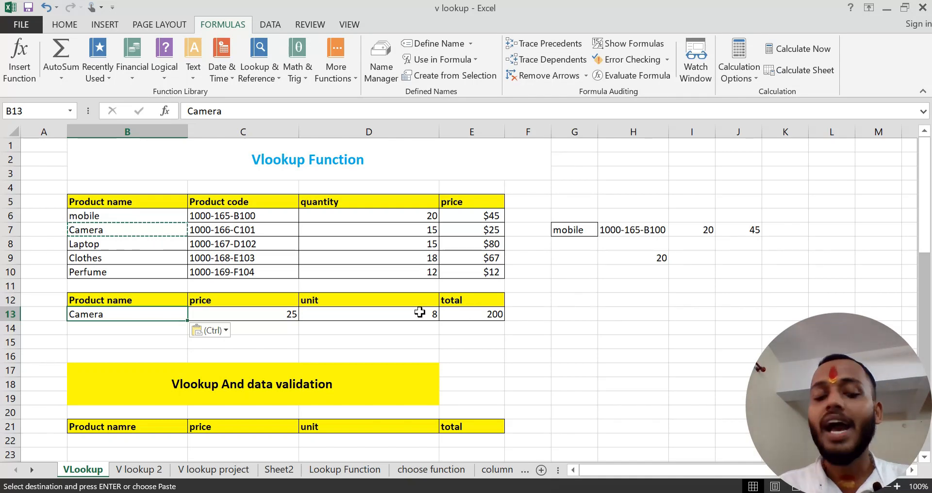
pyautogui.press('Escape')
# - Leave B22 empty and give it list data validation with the product names =$B$6:$B$10 as source
pyautogui.scroll(-2, 347, 337)
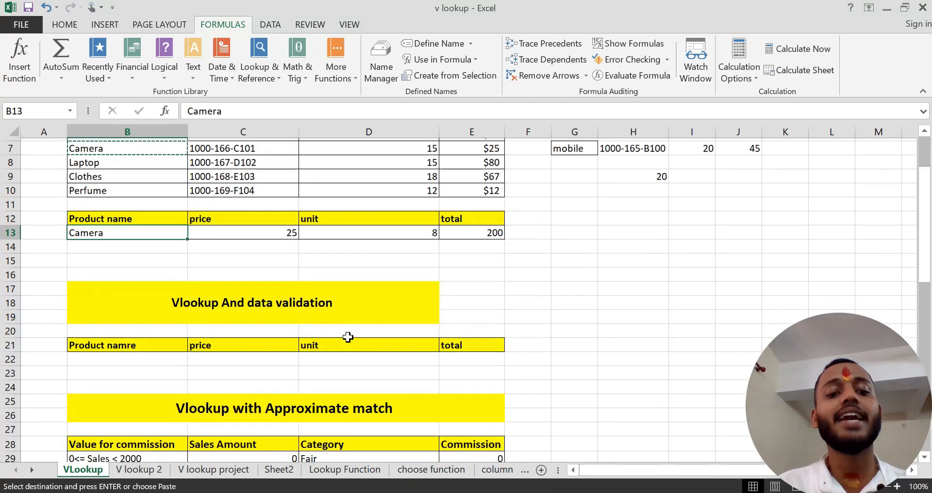
pyautogui.click(153, 355)
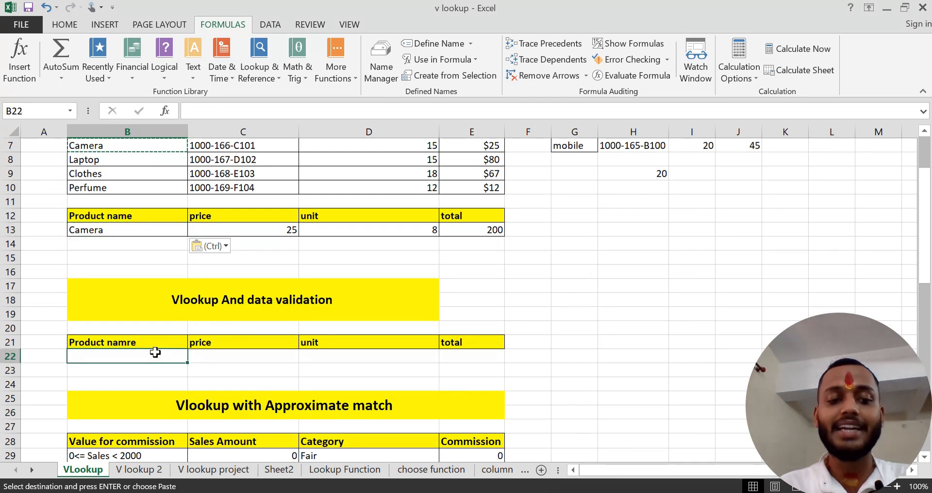
pyautogui.scroll(1, 154, 352)
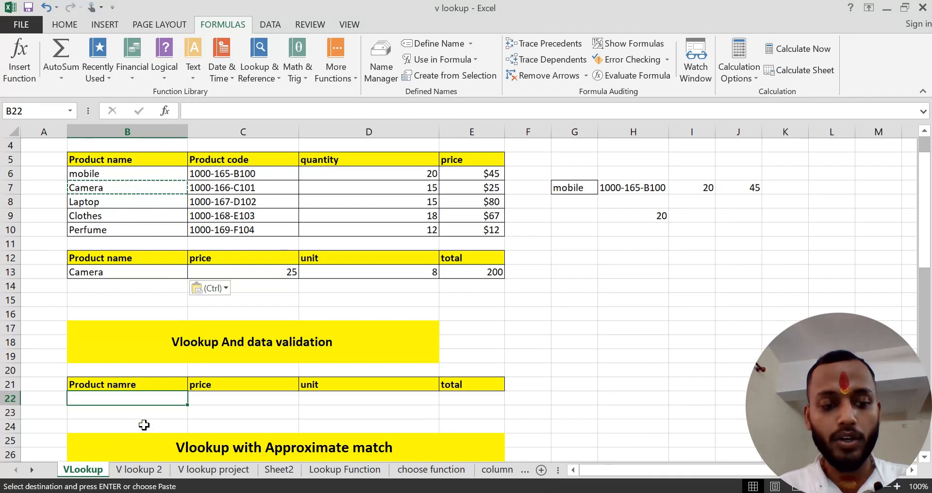
pyautogui.hotkey('ctrl', 'v')
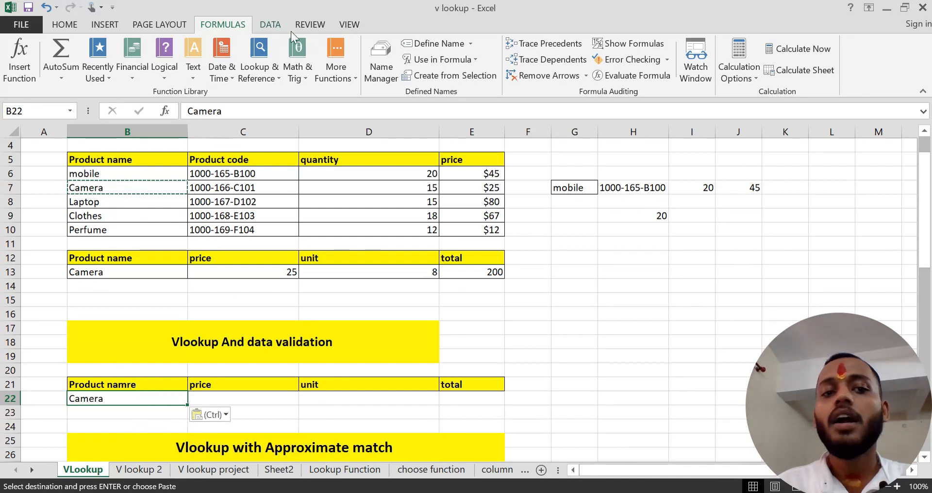
pyautogui.press('Delete')
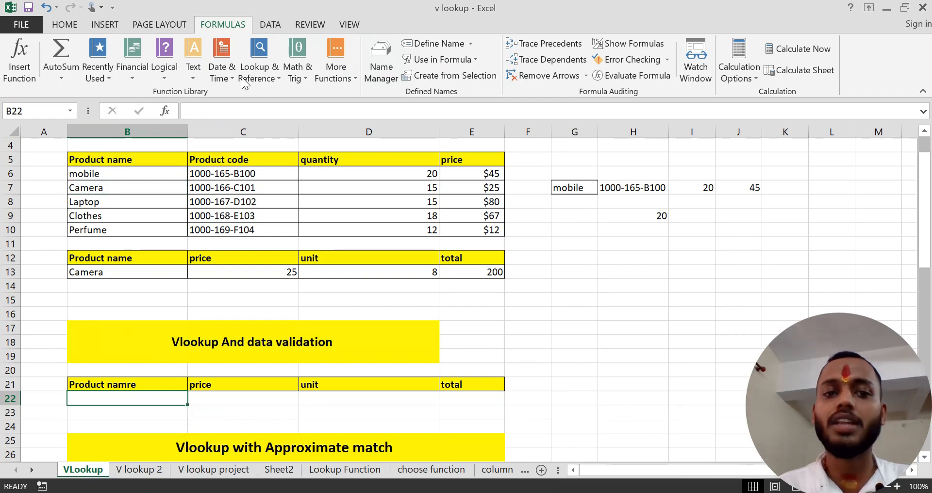
pyautogui.click(270, 25)
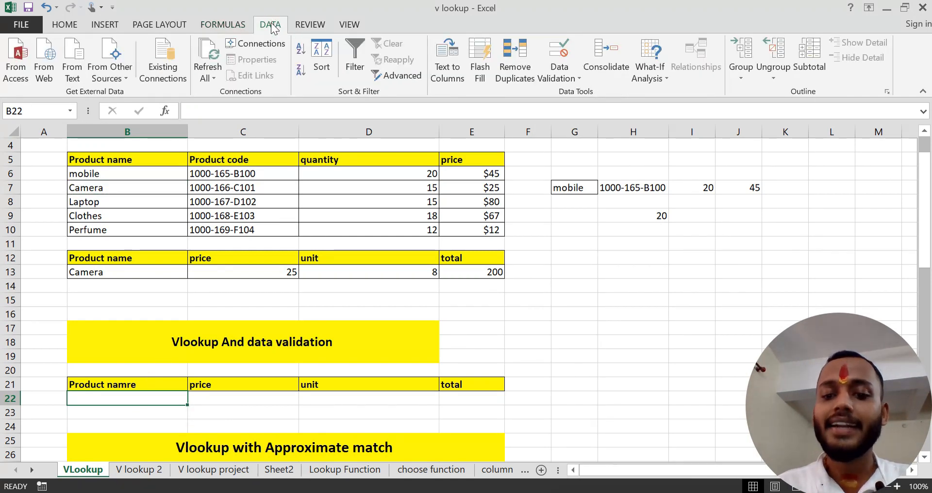
pyautogui.click(569, 50)
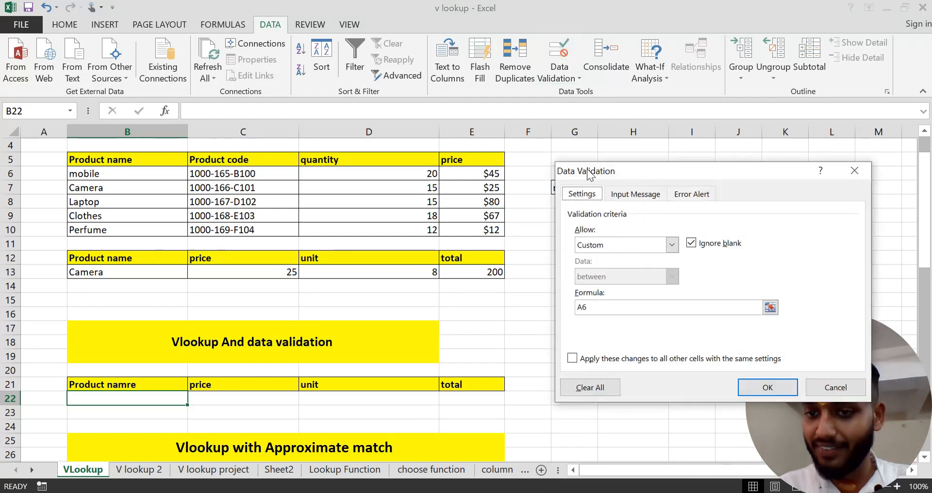
pyautogui.click(673, 245)
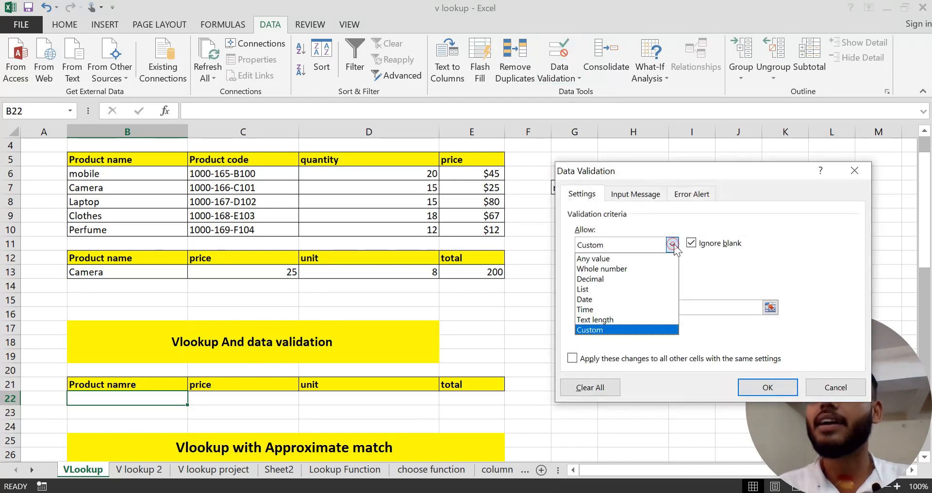
pyautogui.click(627, 289)
pyautogui.click(617, 309)
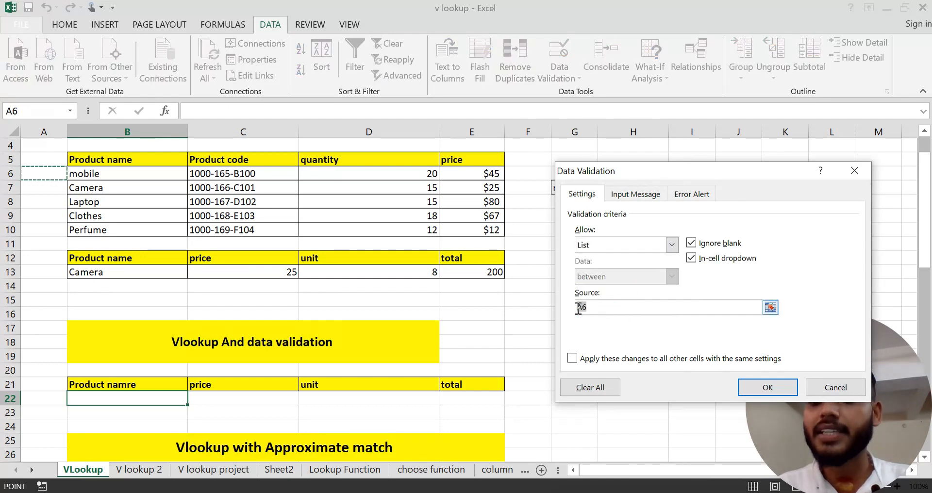
pyautogui.moveTo(130, 178); pyautogui.dragTo(120, 230)
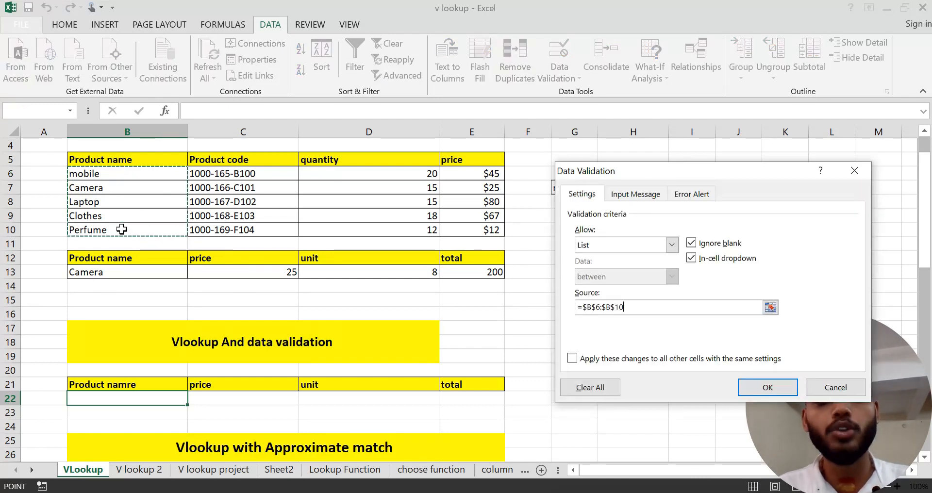
pyautogui.click(760, 392)
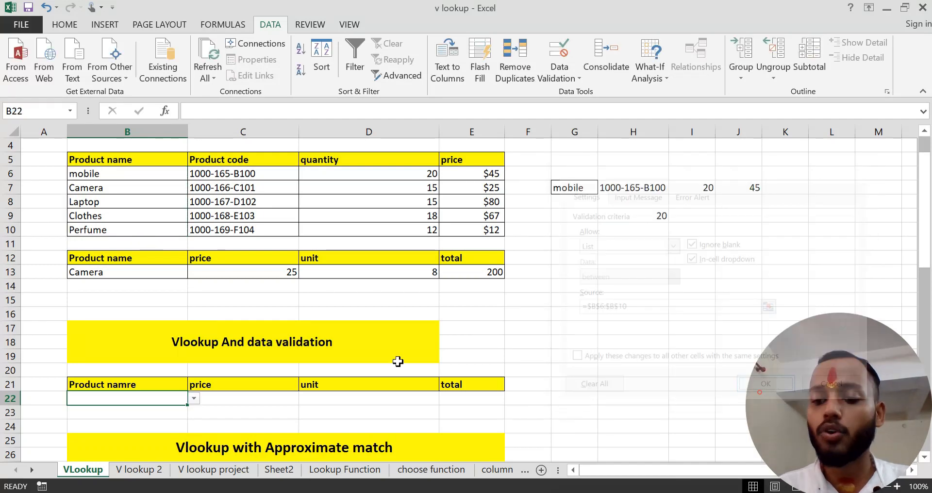
# - Choose mobile from the drop-down list in B22 and enter the formula =VLOOKUP(B22,B5:E10,4,0) in C22 to return its price
pyautogui.click(194, 400)
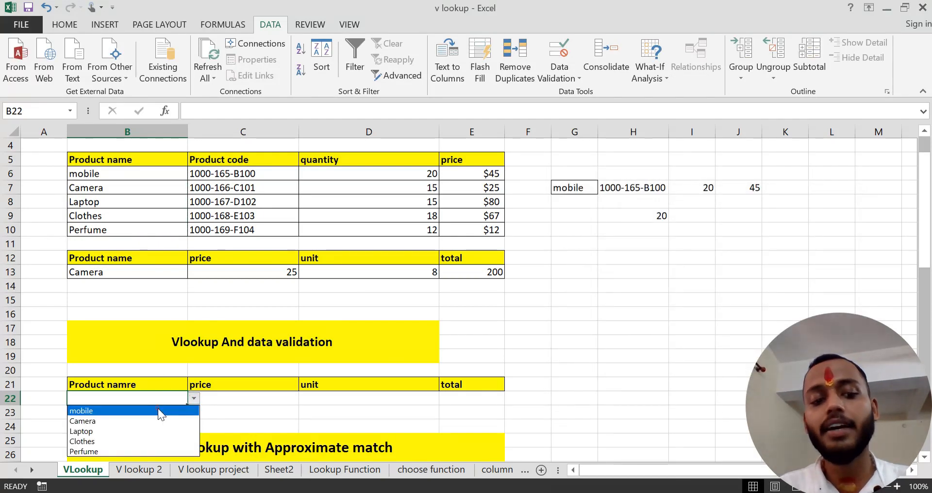
pyautogui.click(159, 411)
pyautogui.click(226, 395)
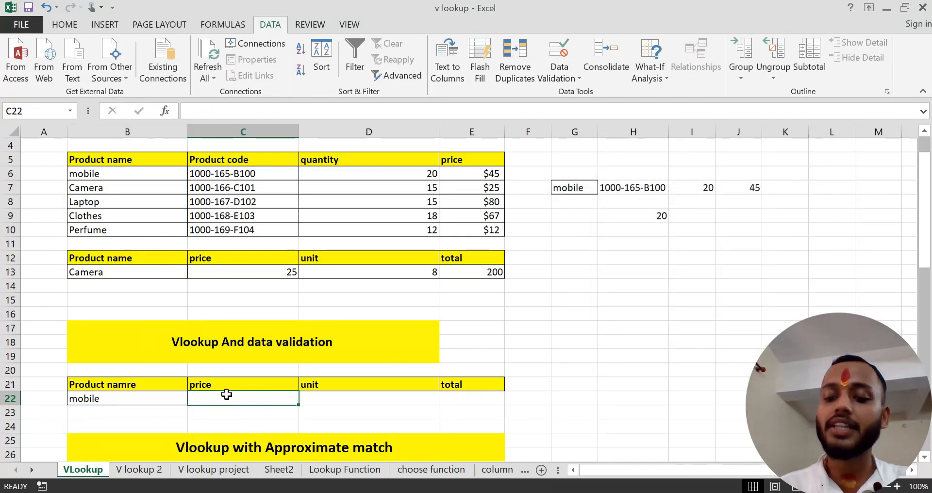
pyautogui.write('=vl')
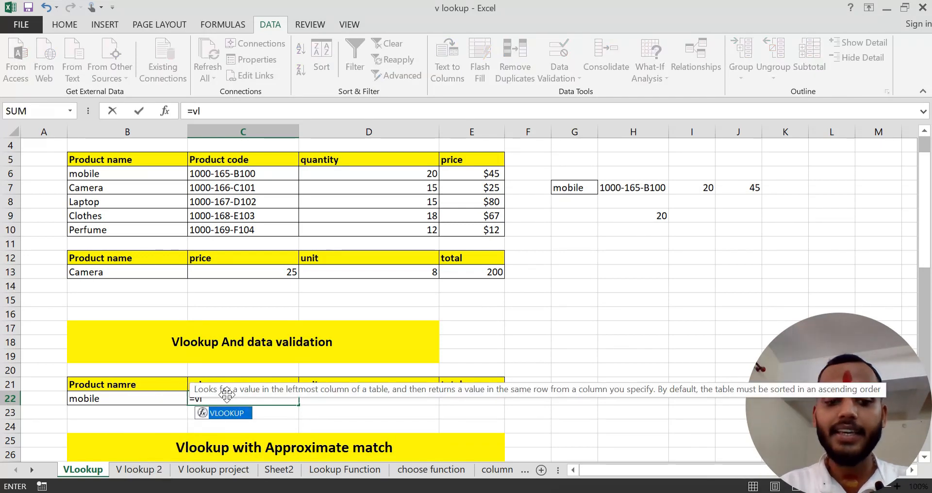
pyautogui.press('Tab')
pyautogui.click(146, 399)
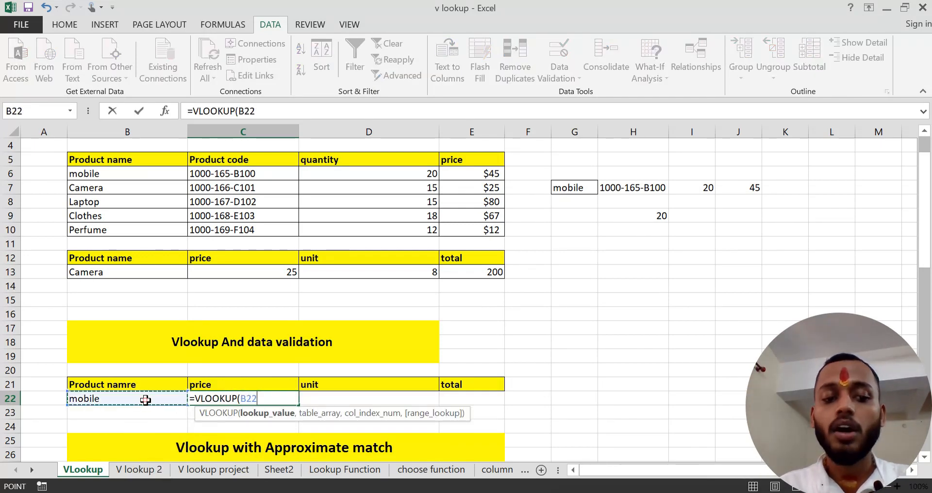
pyautogui.write(',')
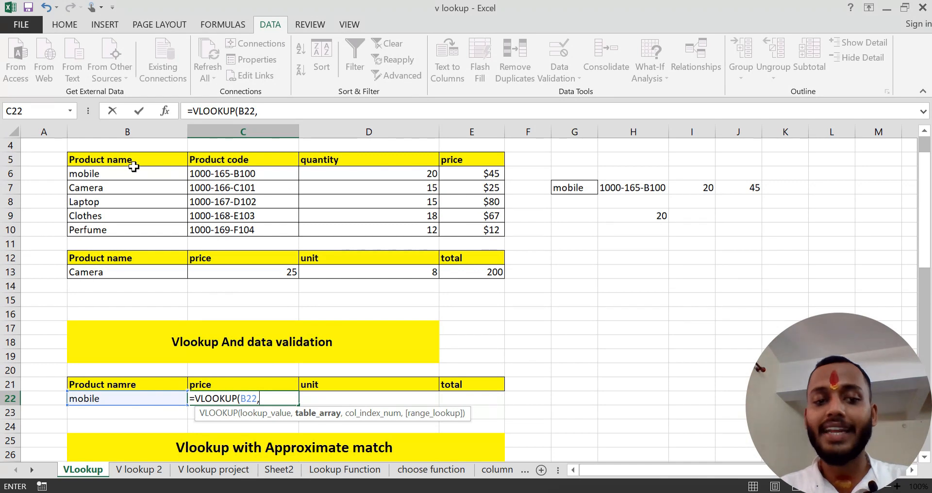
pyautogui.moveTo(138, 161); pyautogui.dragTo(471, 225)
pyautogui.write(',')
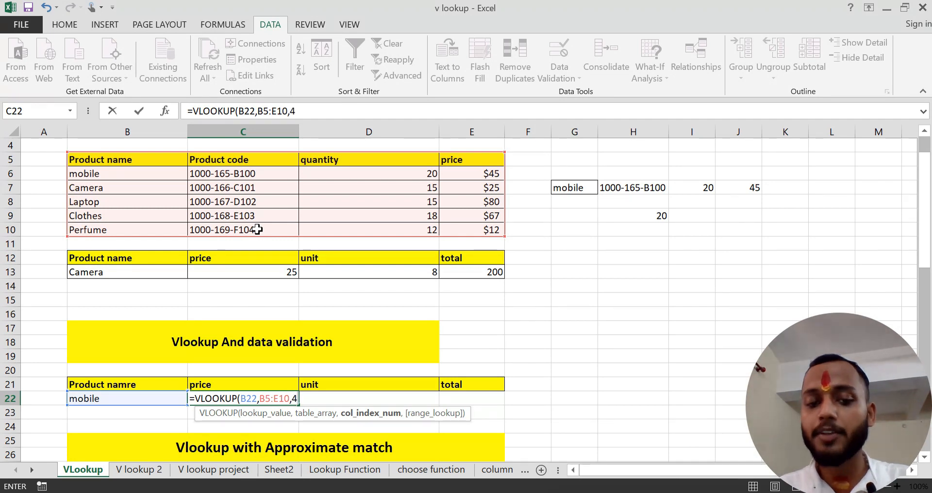
pyautogui.write('4,')
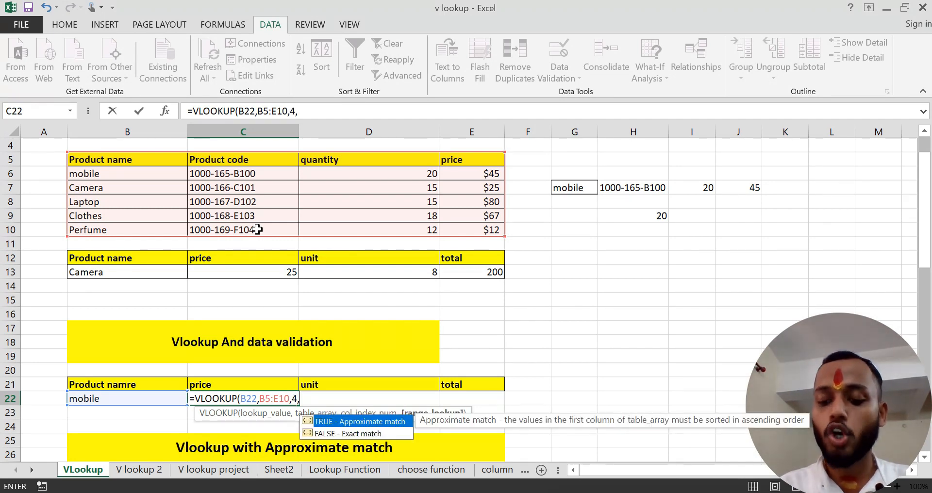
pyautogui.write('0)')
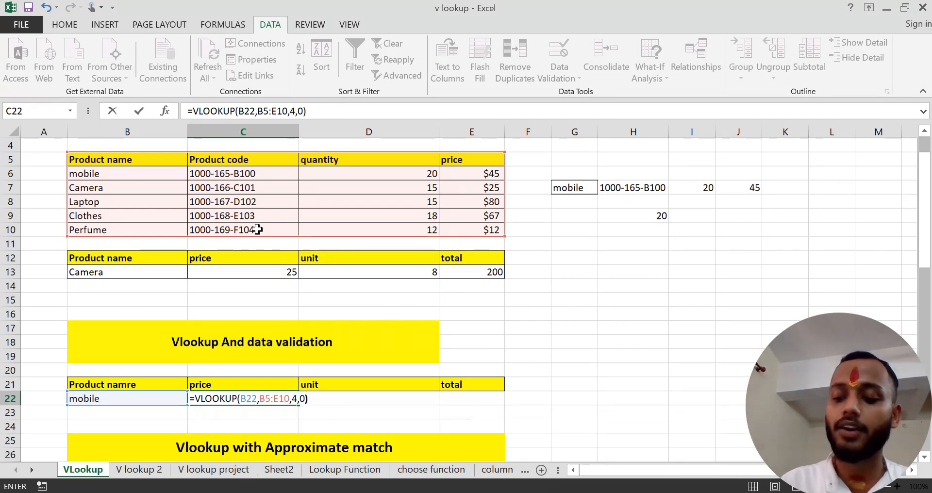
pyautogui.press('Return')
# - Enter 10 as the unit in D22 and calculate the total in E22 with the formula =C22*D22
pyautogui.click(364, 400)
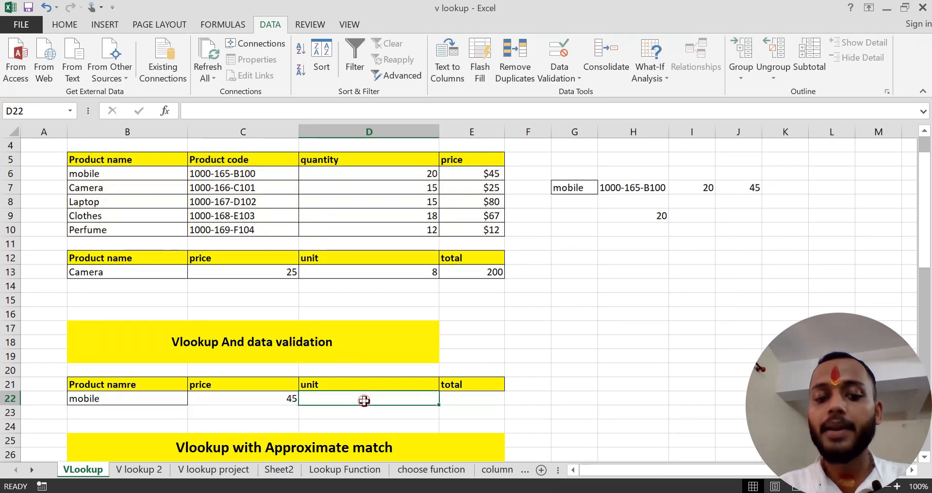
pyautogui.write('10')
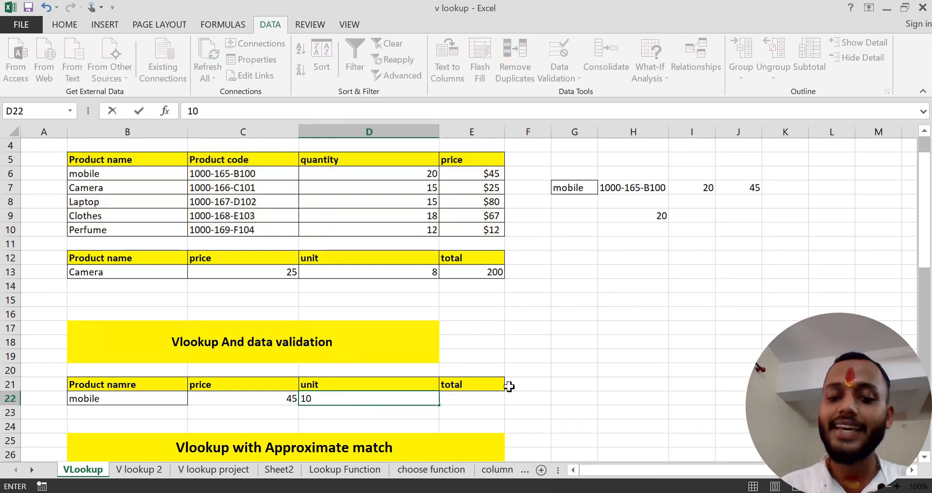
pyautogui.click(483, 398)
pyautogui.write('=')
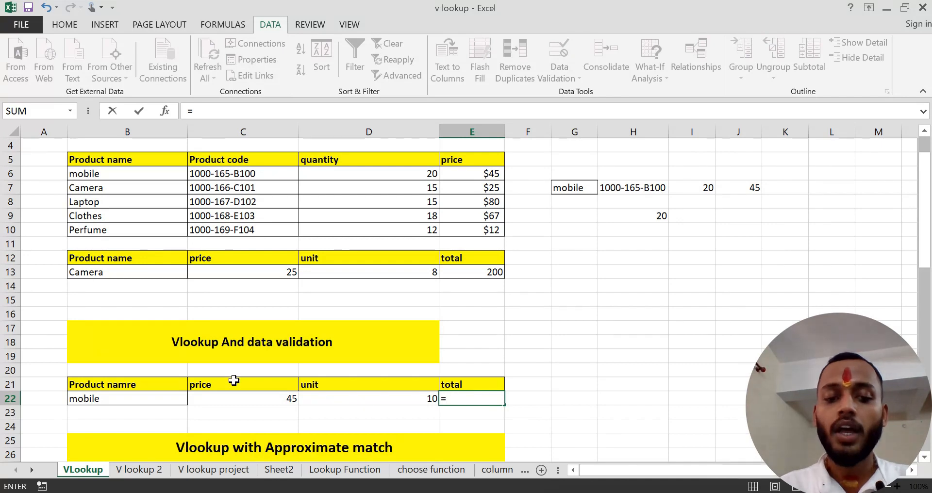
pyautogui.click(250, 401)
pyautogui.write('*')
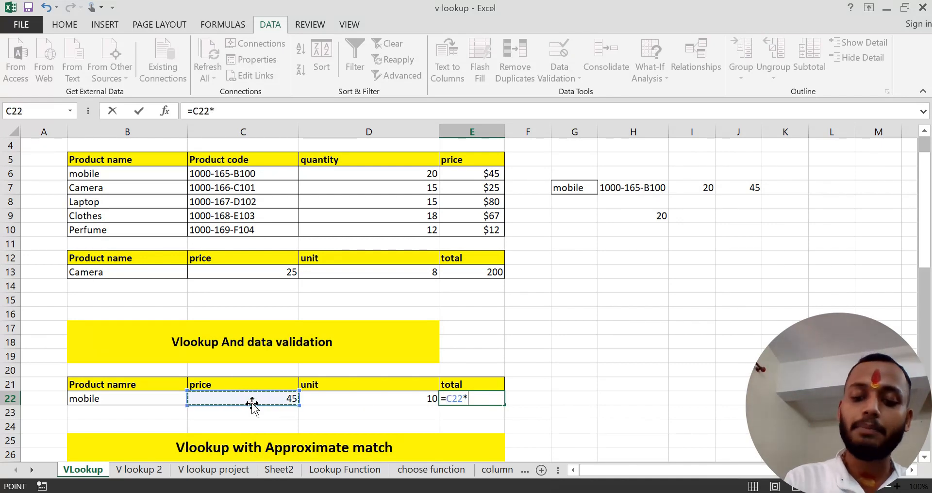
pyautogui.click(362, 401)
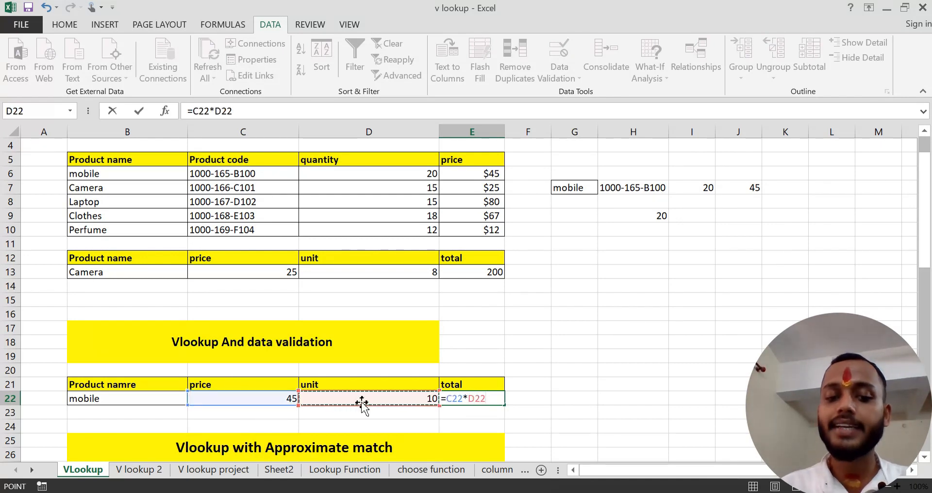
pyautogui.press('Return')
pyautogui.click(487, 398)
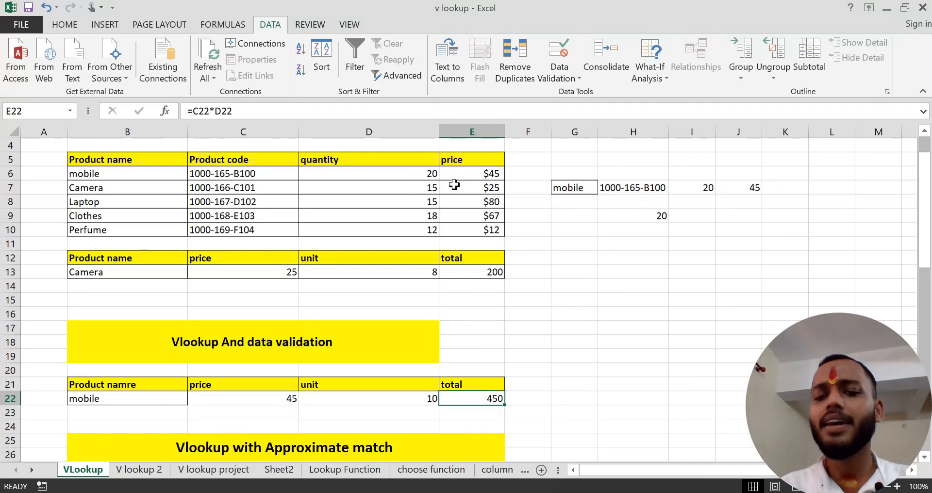
# - Switch the product in B22 to Camera using its validation list and set the unit in D22 to 4
pyautogui.click(131, 402)
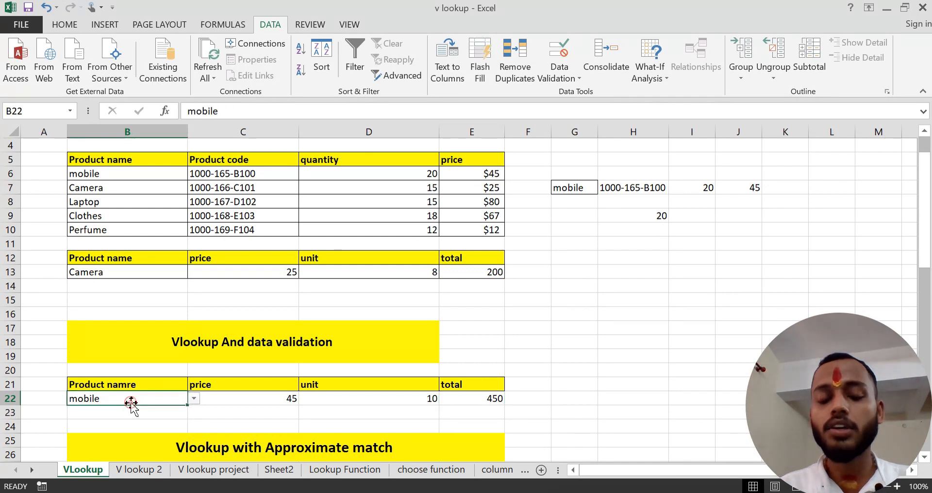
pyautogui.click(194, 399)
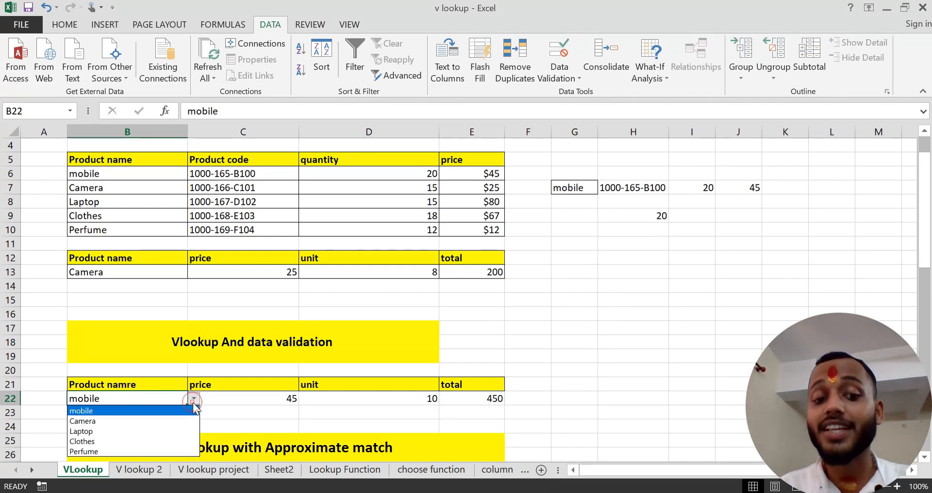
pyautogui.click(162, 421)
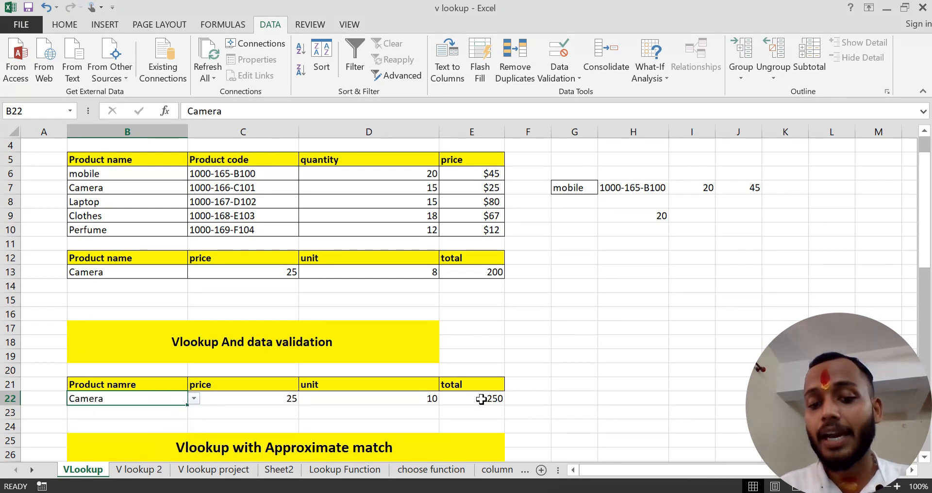
pyautogui.click(401, 398)
pyautogui.write('4')
pyautogui.click(571, 407)
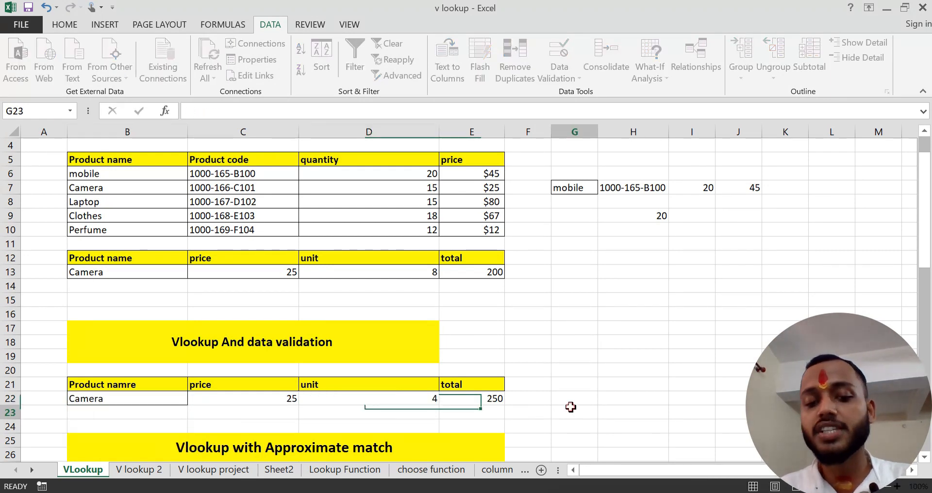
# - Test the lookup by choosing Clothes, Laptop and finally Perfume from the drop-down list in B22
pyautogui.click(146, 403)
pyautogui.click(194, 398)
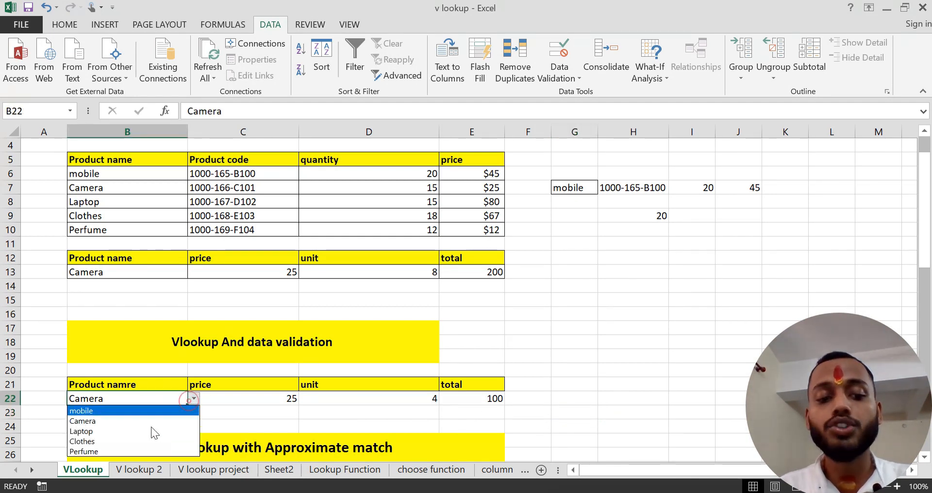
pyautogui.click(132, 439)
pyautogui.click(194, 399)
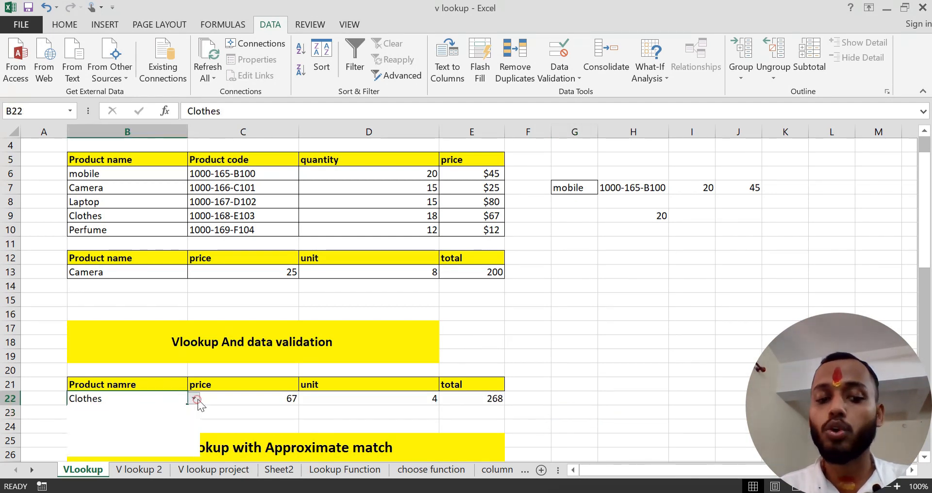
pyautogui.click(134, 432)
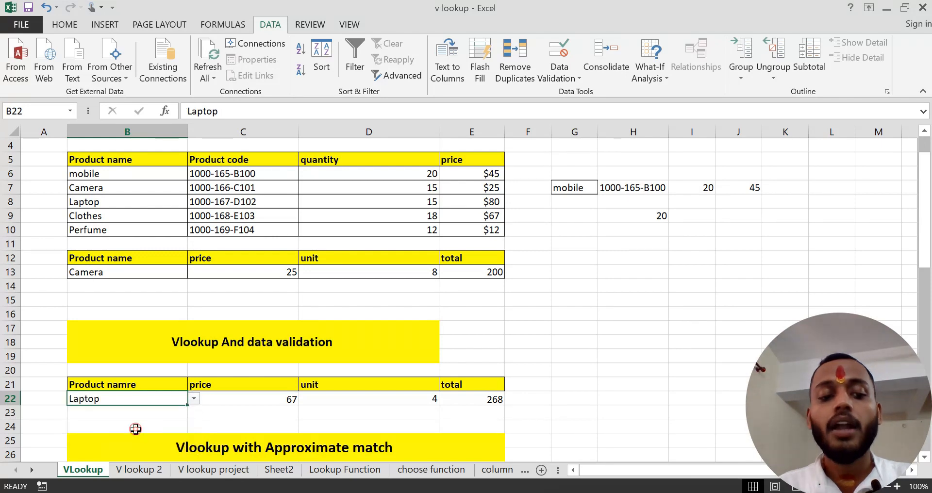
pyautogui.click(193, 400)
pyautogui.click(126, 459)
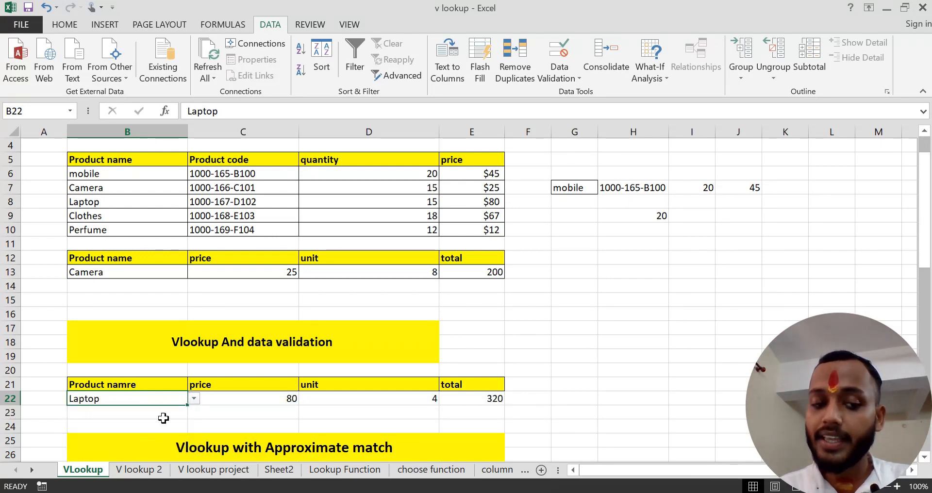
pyautogui.click(193, 398)
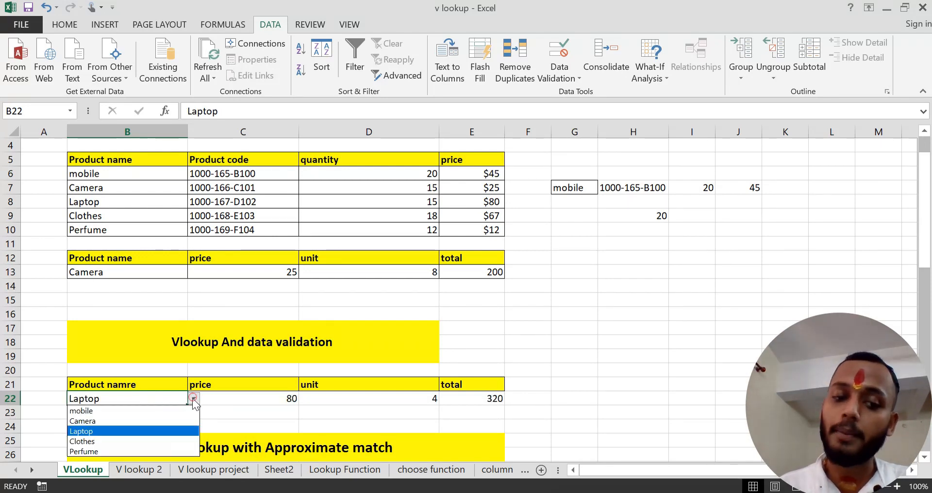
pyautogui.click(123, 452)
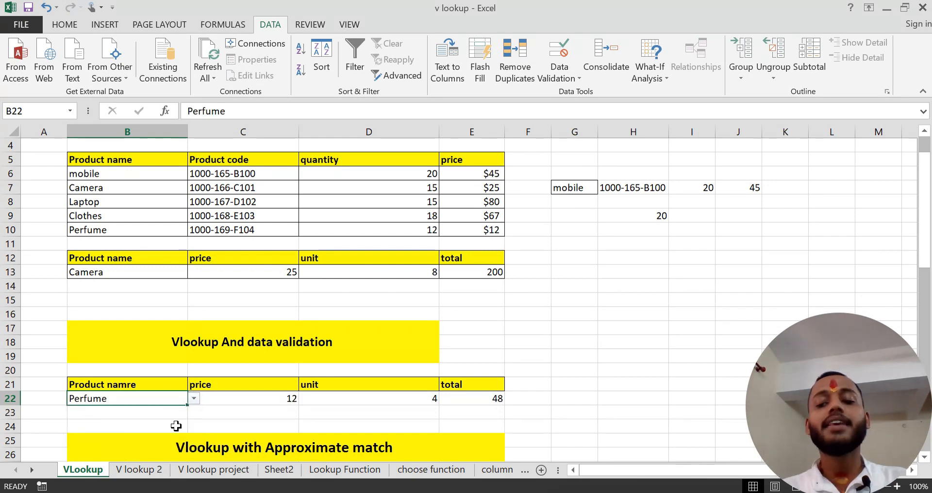
# - Review the price, unit and total in C22:E22 and the approximate match section with its commission table and notes
pyautogui.click(309, 412)
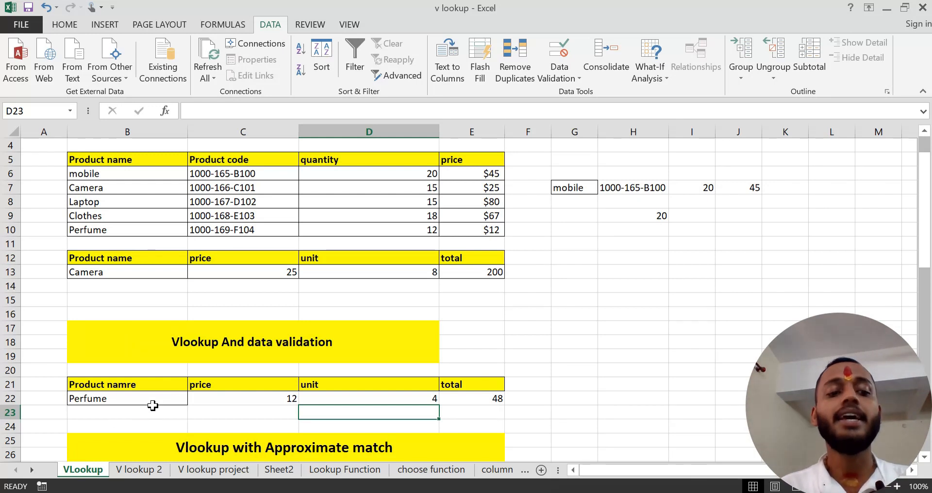
pyautogui.moveTo(248, 397); pyautogui.dragTo(490, 397)
pyautogui.click(584, 342)
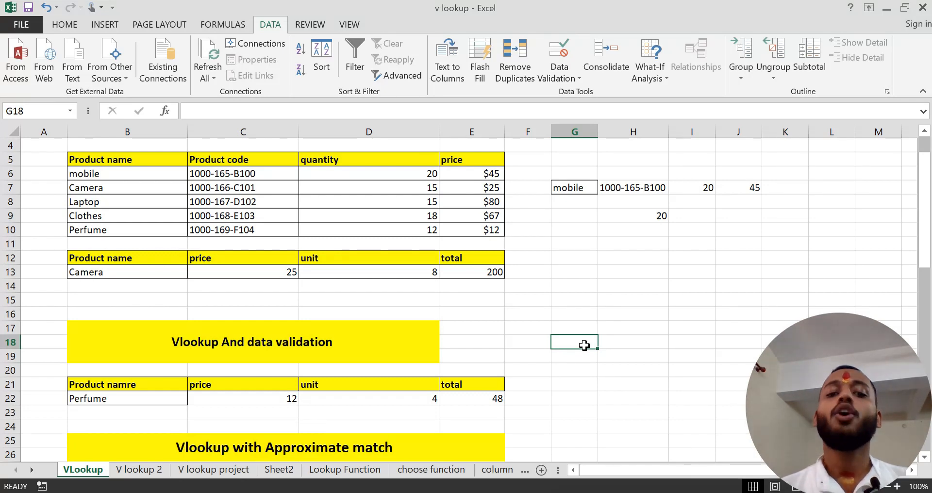
pyautogui.scroll(1, 584, 345)
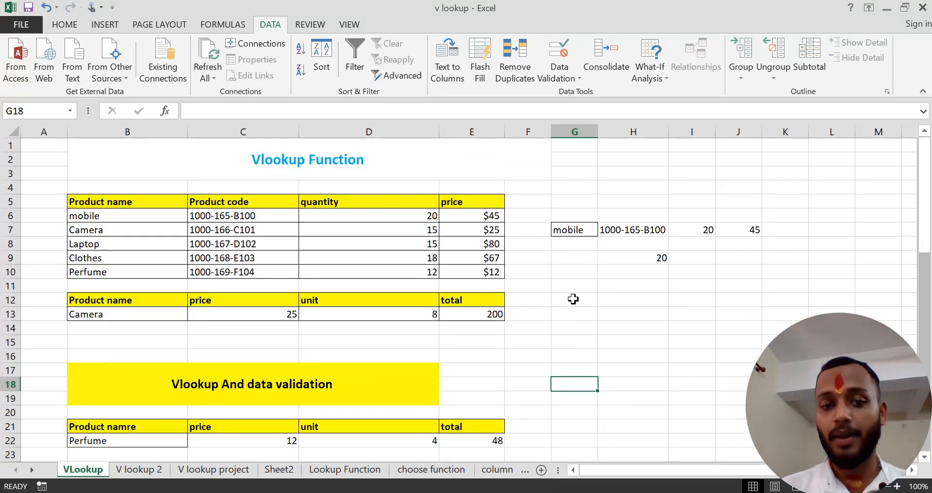
pyautogui.scroll(-5, 573, 299)
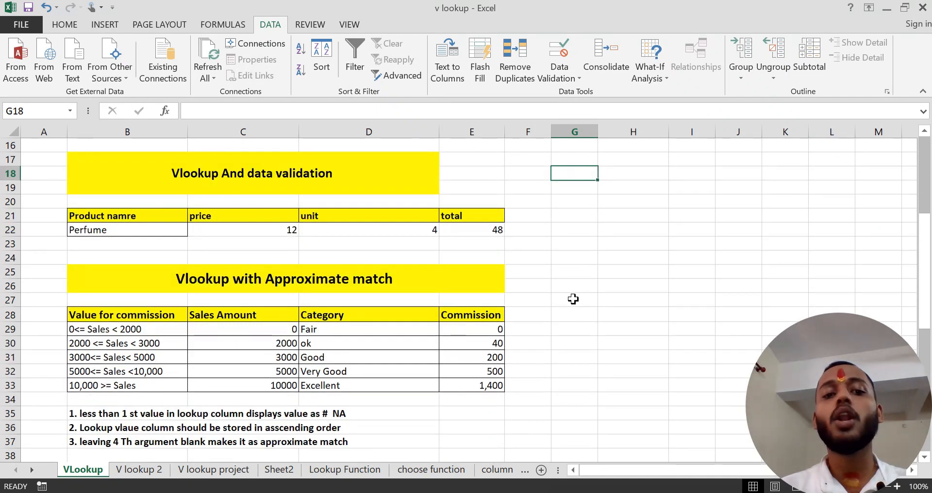
pyautogui.scroll(-4, 573, 299)
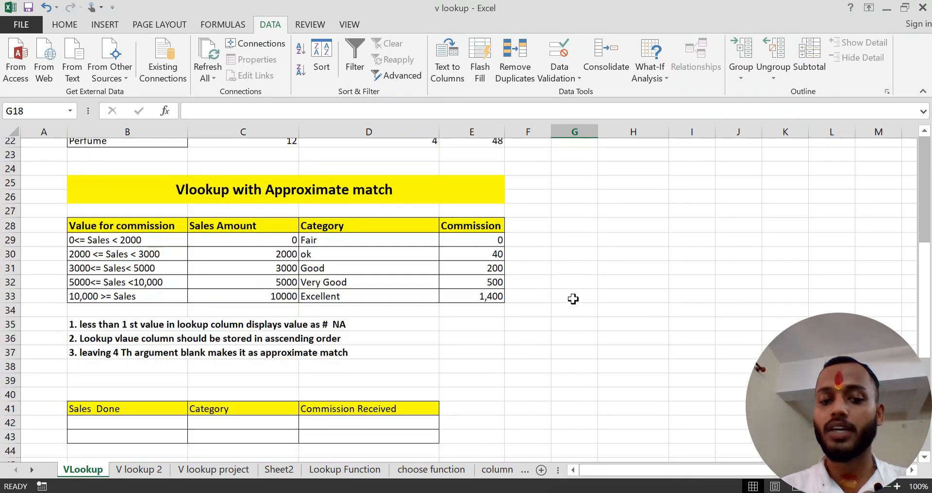
pyautogui.scroll(1, 573, 299)
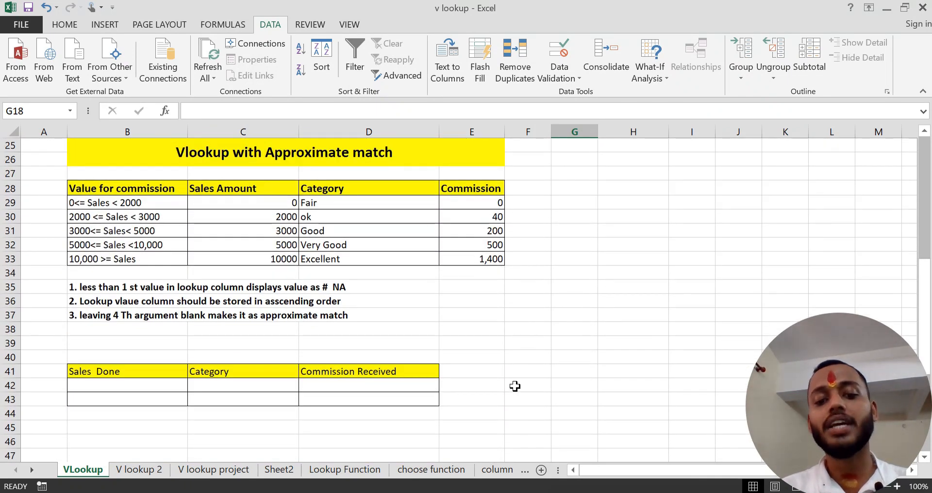
# - View the V lookup 2 sheet, then open the V lookup project sheet and examine its work status tables
pyautogui.click(160, 473)
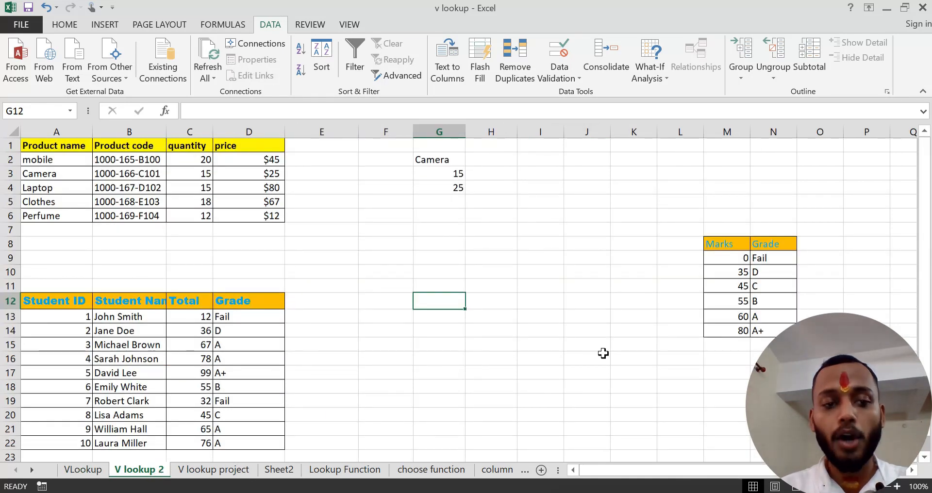
pyautogui.click(203, 469)
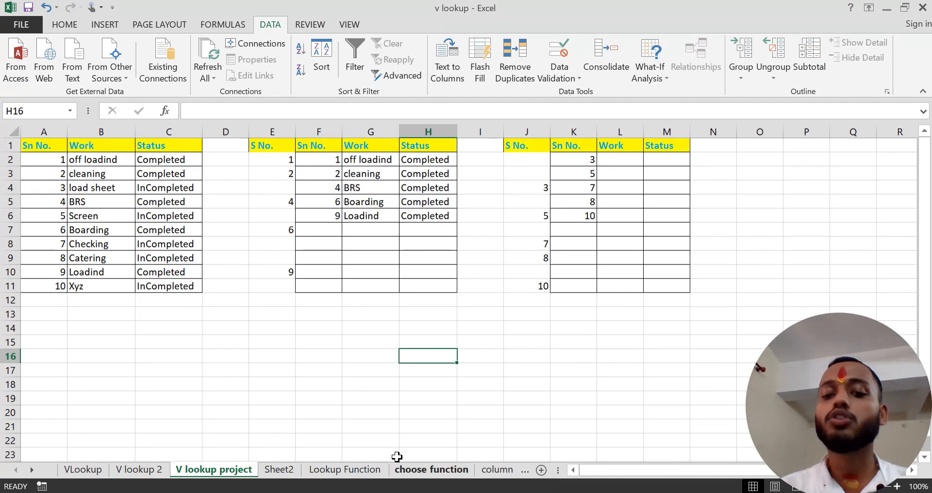
pyautogui.click(416, 400)
pyautogui.click(389, 349)
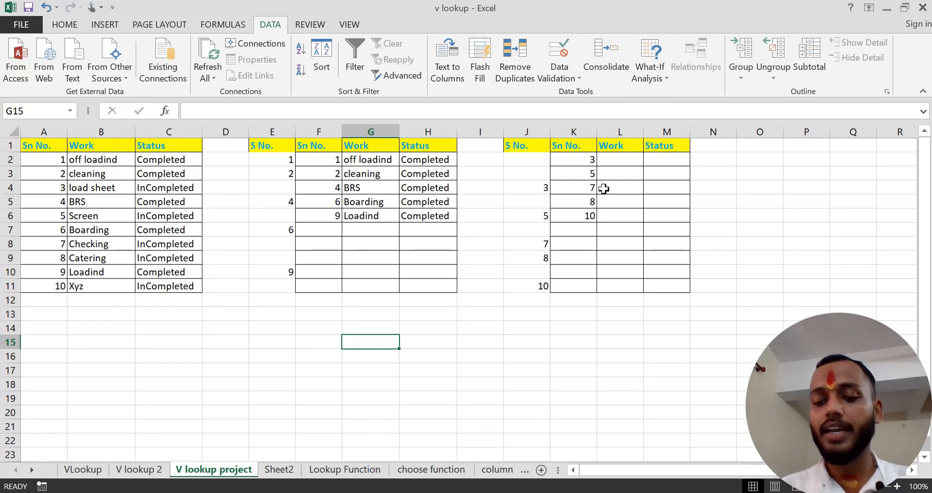
pyautogui.click(529, 337)
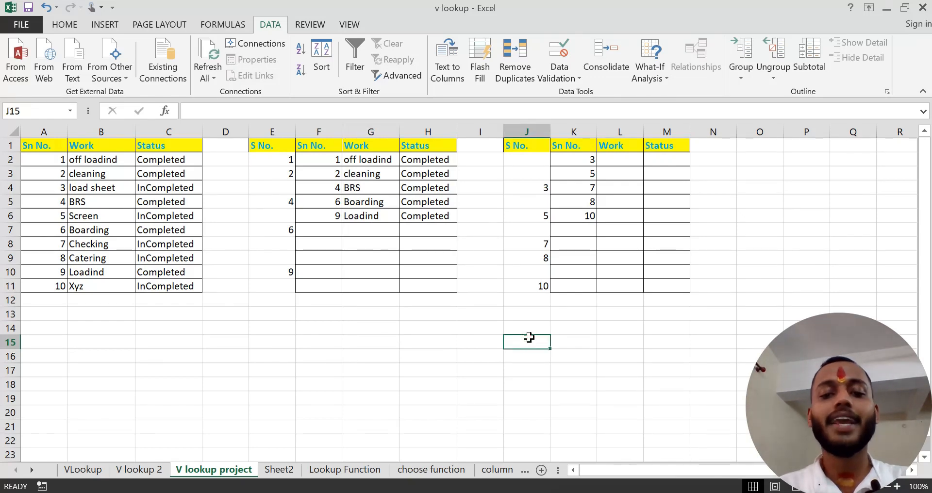
pyautogui.click(492, 338)
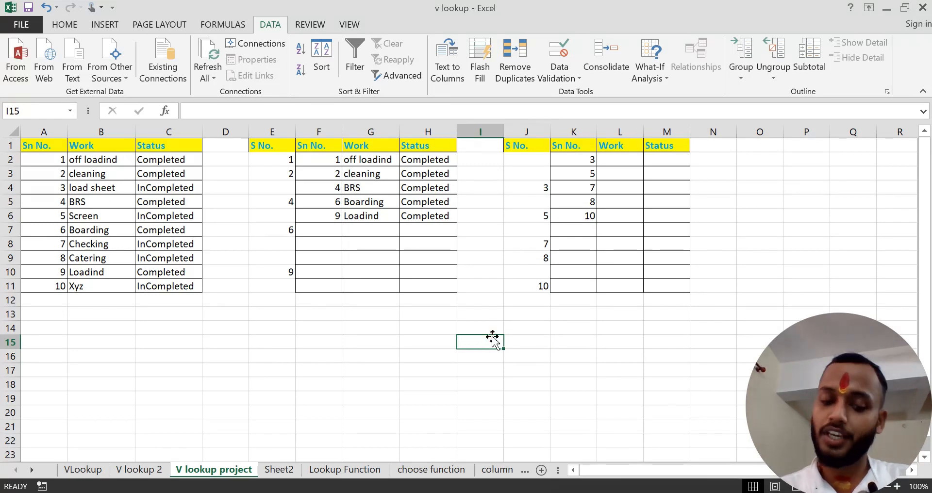